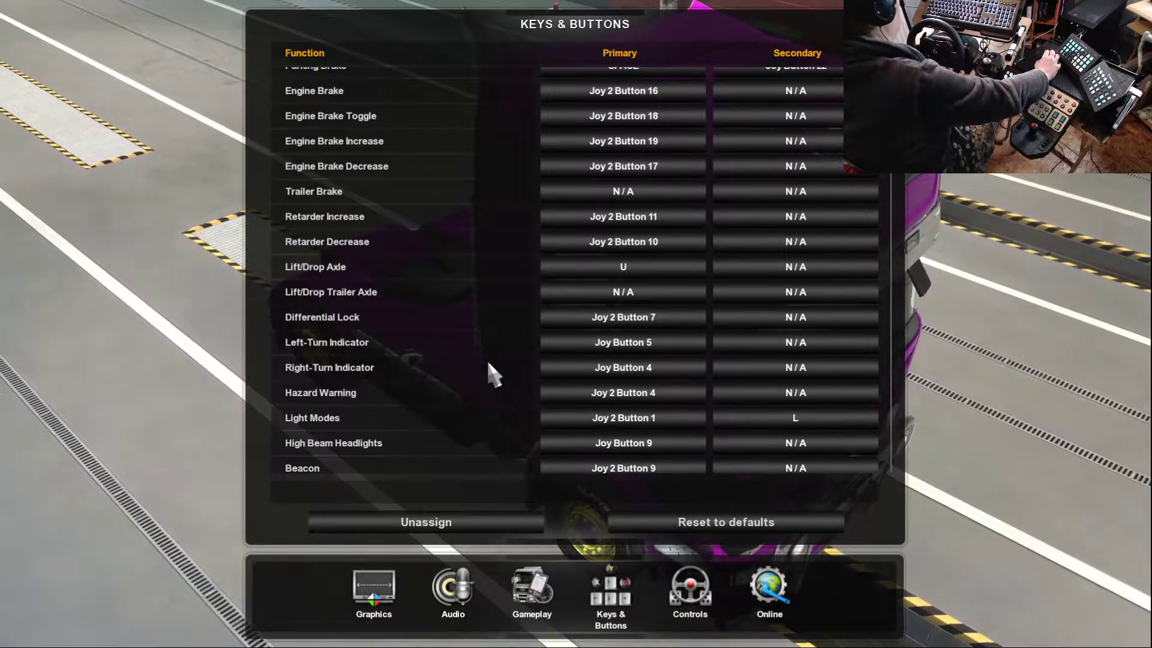
Leave the Keys & Buttons options and quit the game
scroll(487, 367, "down", 1)
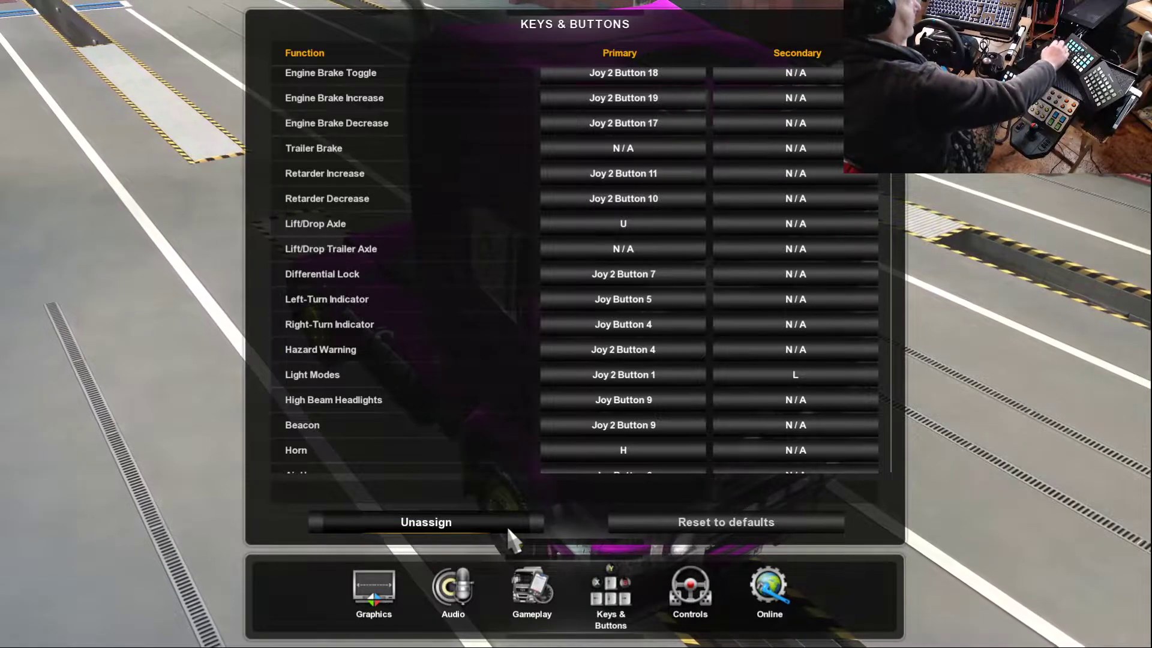
key("Escape")
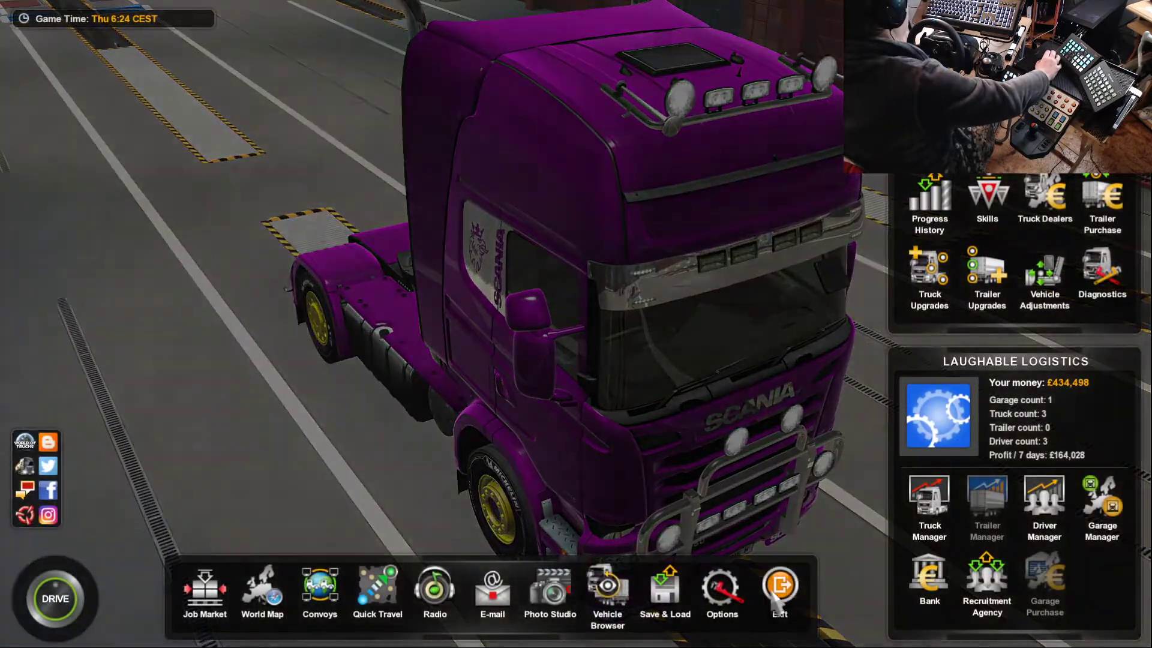
left_click(777, 594)
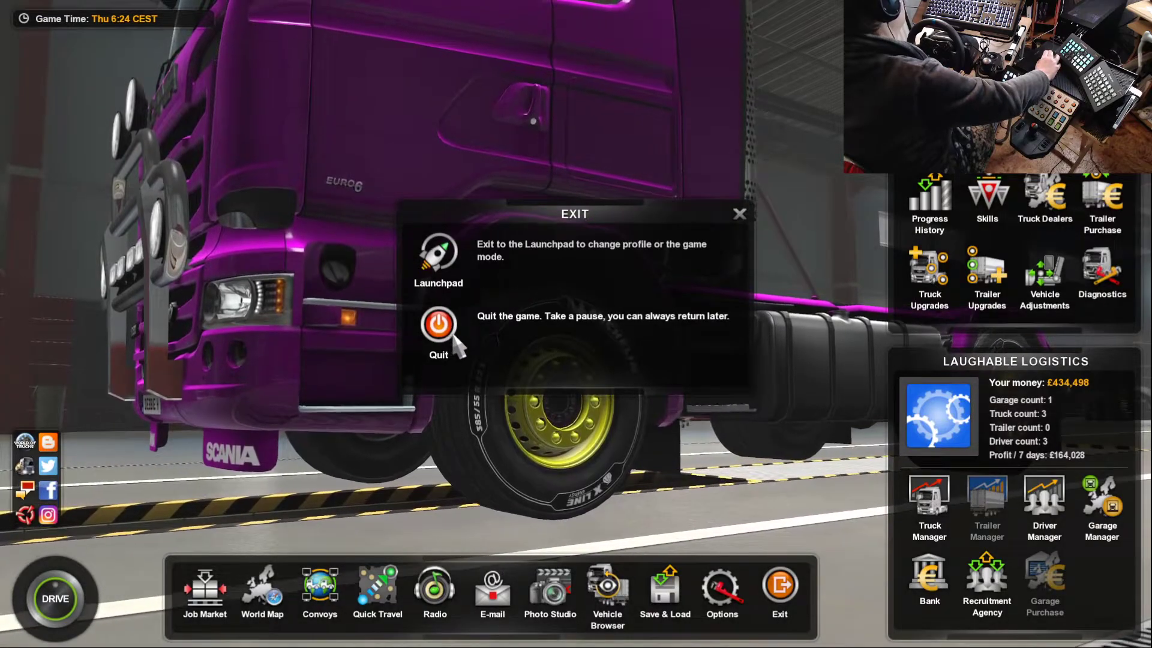
left_click(449, 339)
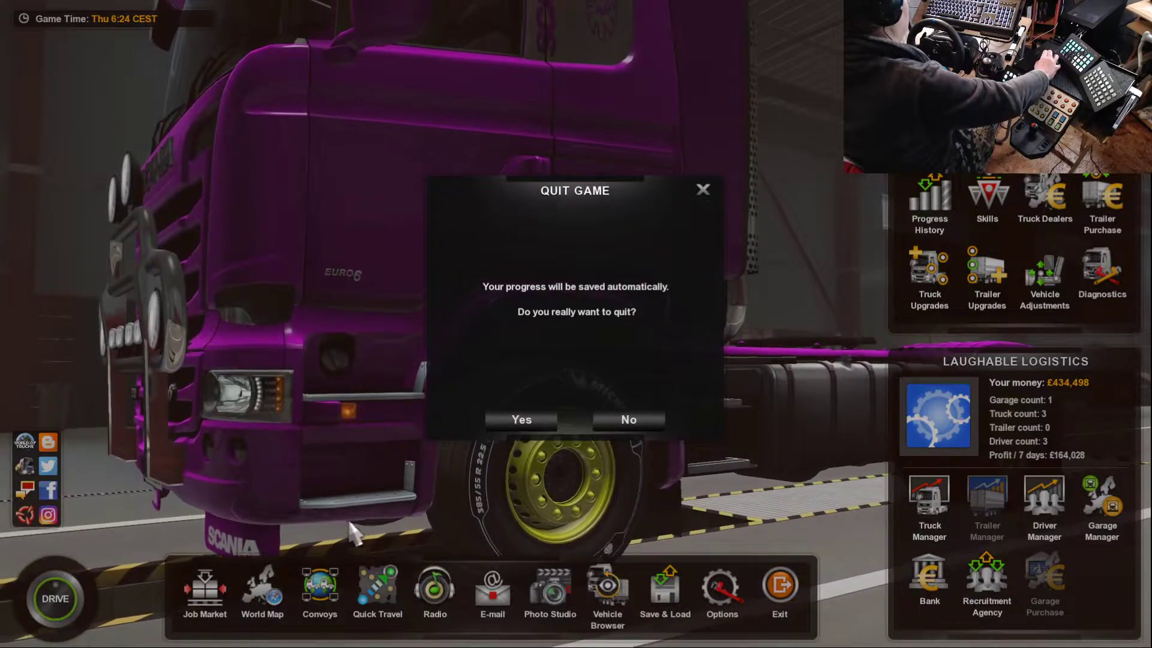
left_click(514, 422)
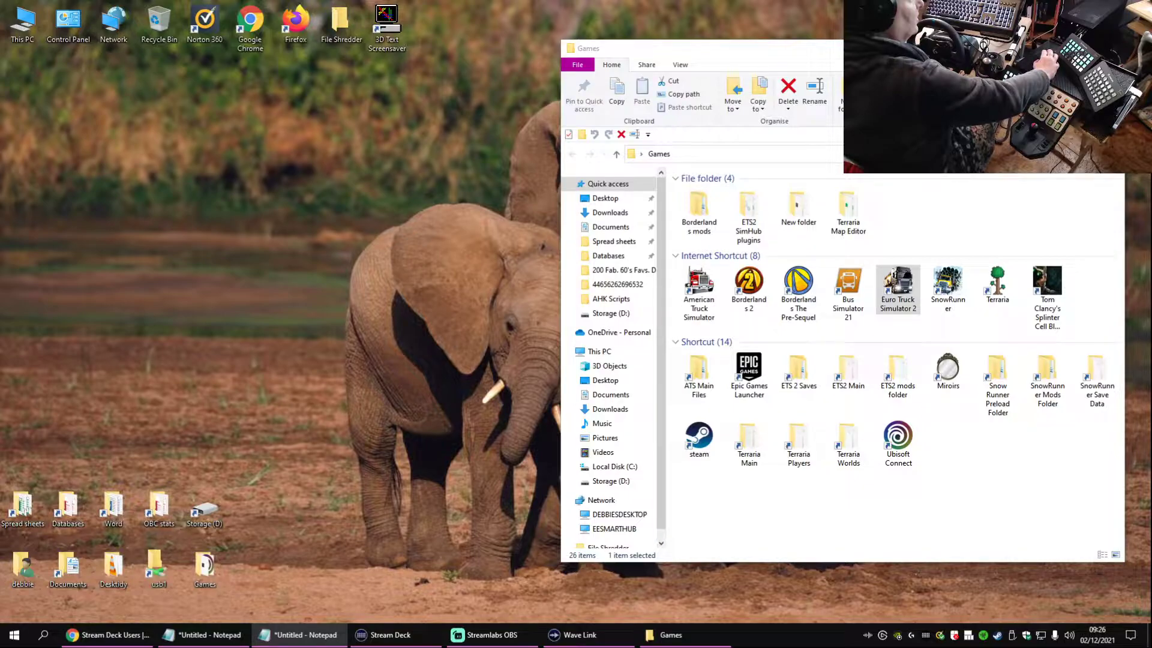
Switch to the Stream Deck app and open the ESC key's settings on the Stream Deck 3 device
left_click(391, 635)
left_click_drag(1095, 101, 606, 105)
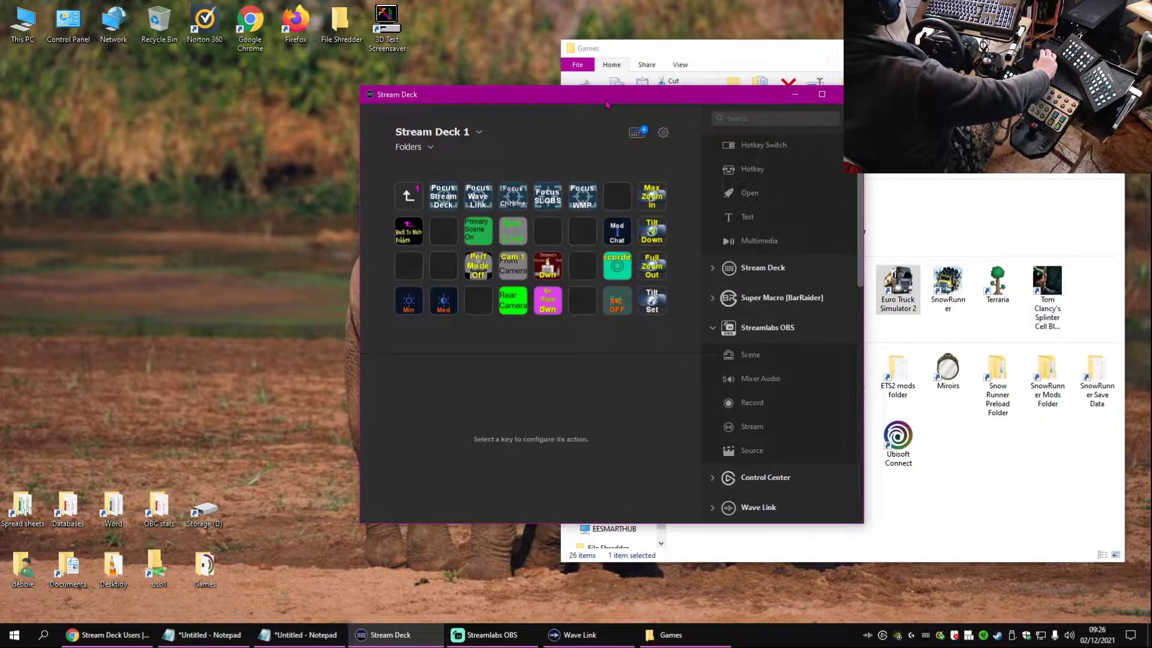
left_click(478, 133)
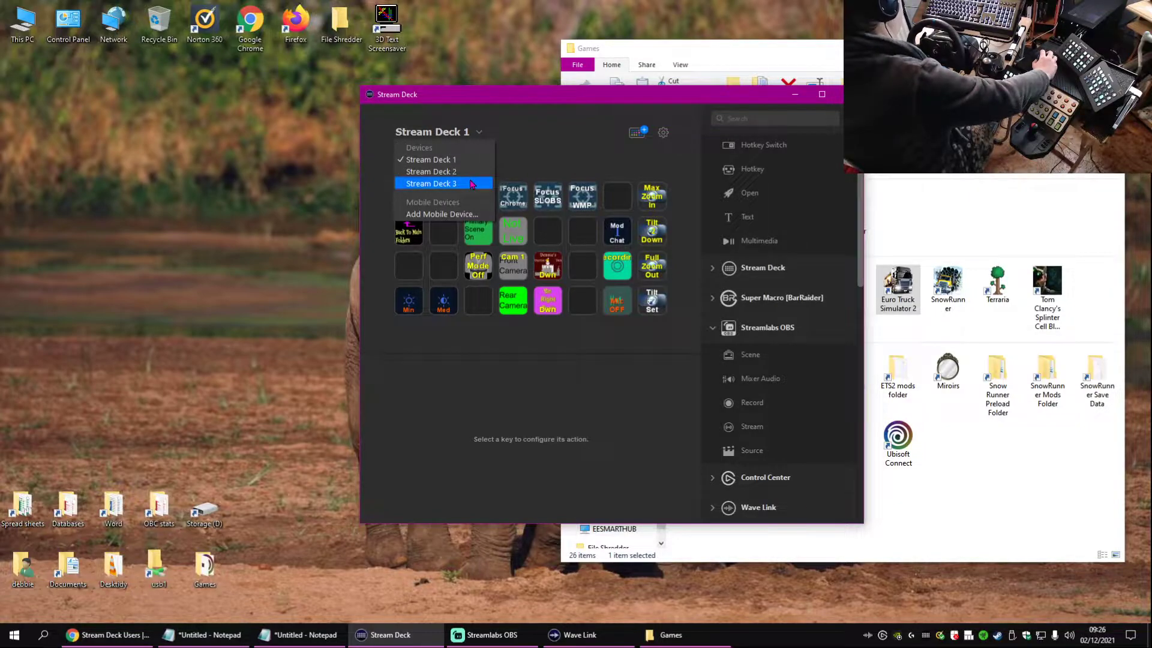
left_click(472, 184)
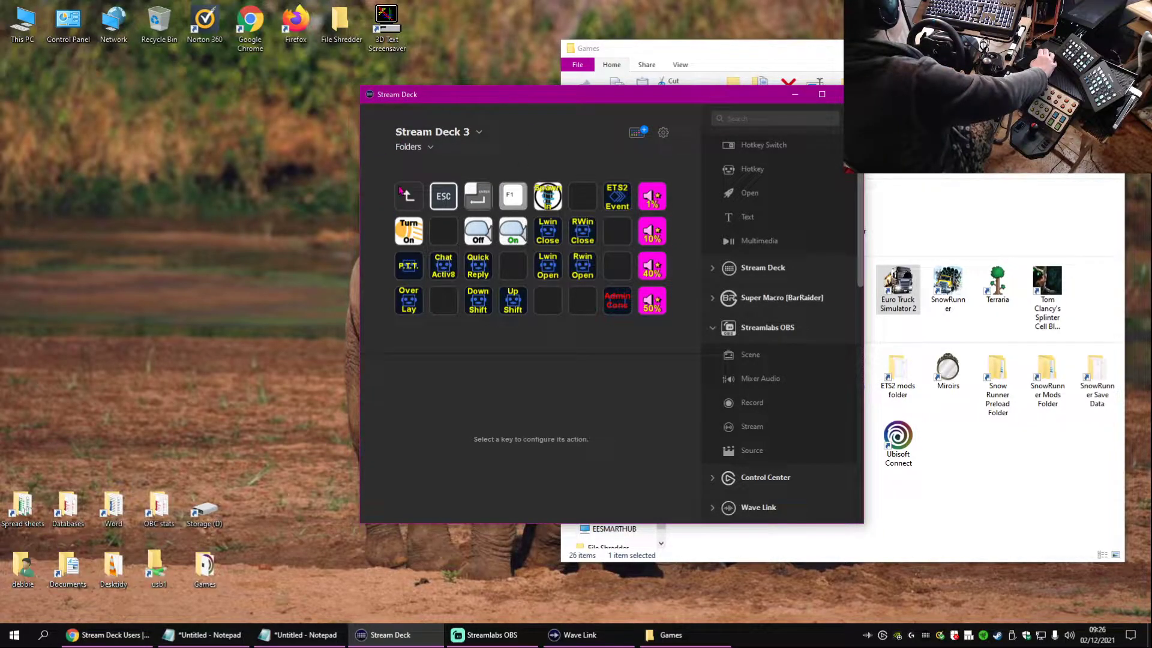
left_click(447, 197)
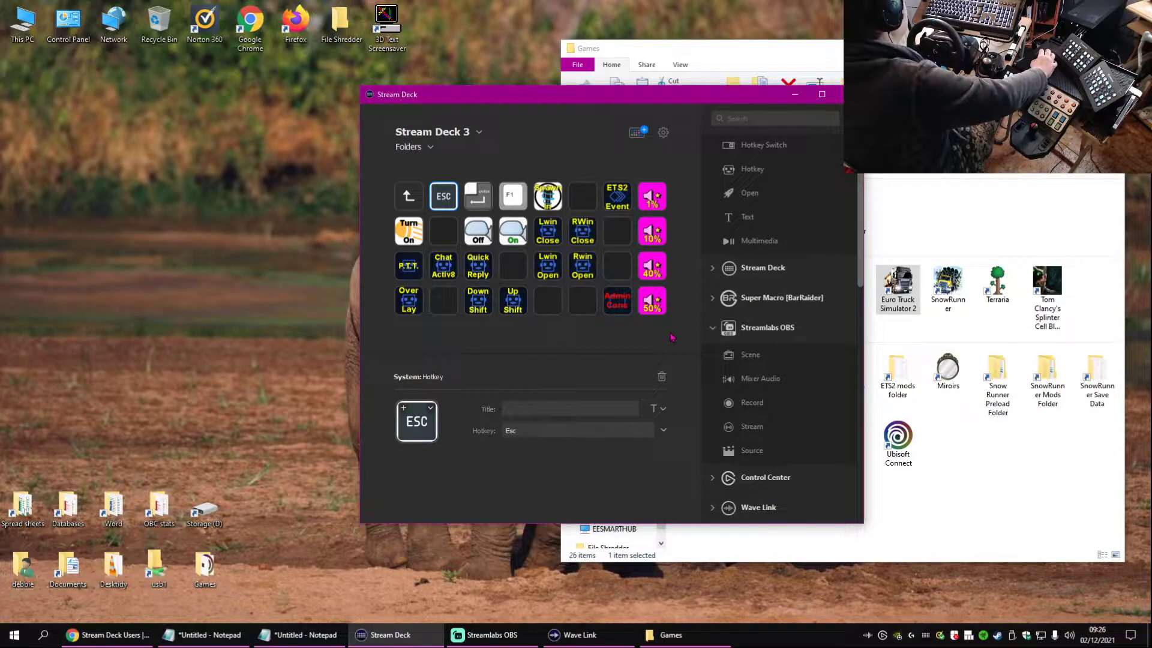
Collapse the Streamlabs OBS actions and expand the Stream Deck actions, extending the window to the top of the screen
left_click(713, 329)
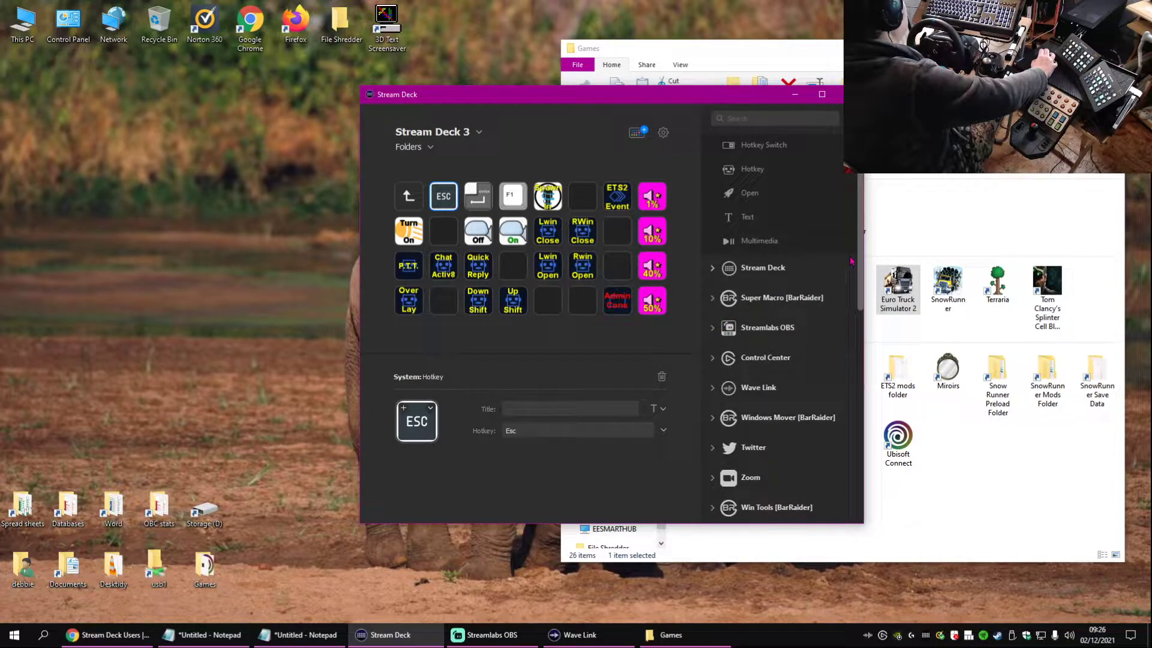
scroll(857, 253, "up", 1)
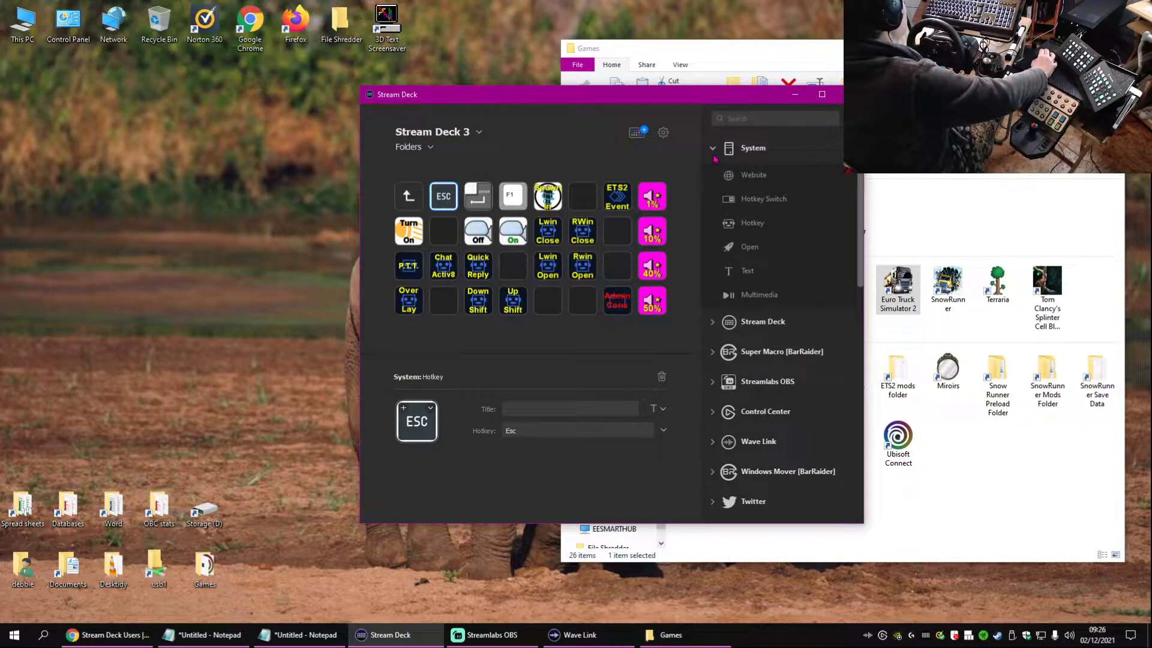
left_click(715, 326)
left_click(716, 326)
left_click(716, 326)
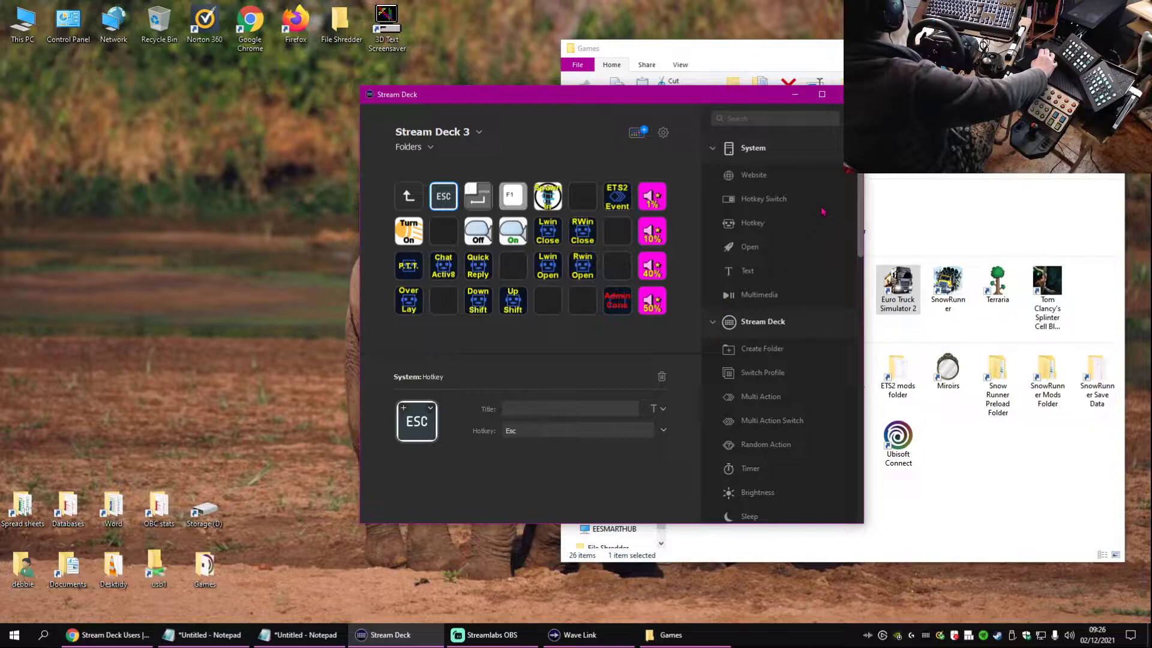
left_click_drag(770, 85, 770, 0)
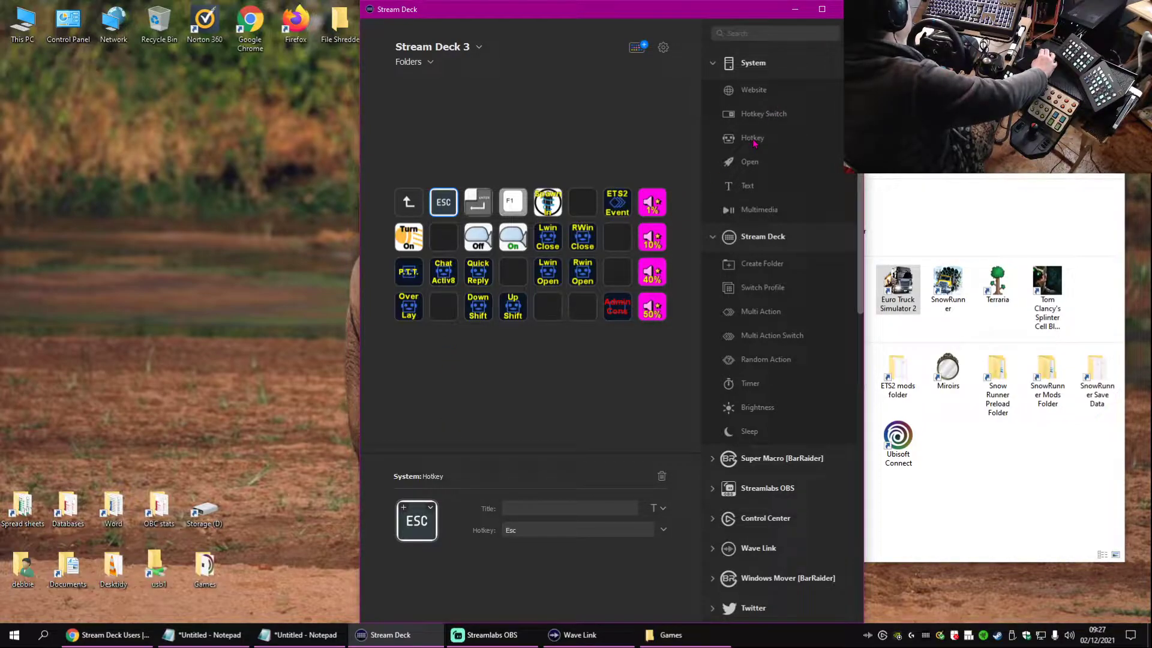
Add a Hotkey action to the empty key before ETS2 Event and assign Esc as its hotkey
left_click_drag(754, 142, 583, 202)
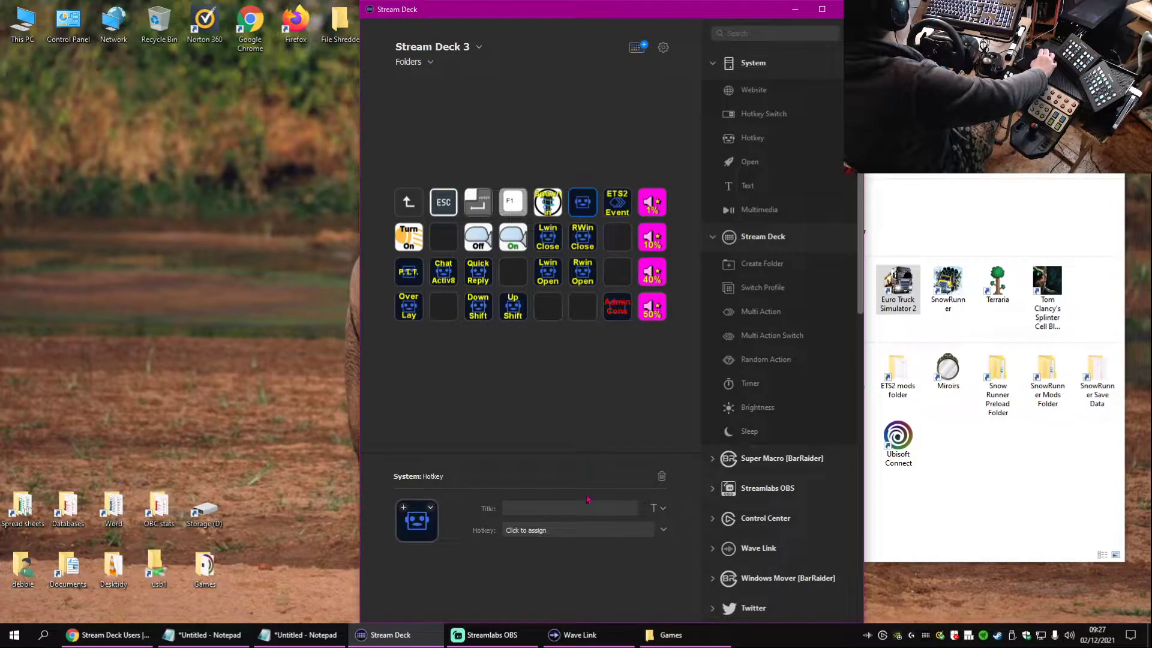
left_click(576, 532)
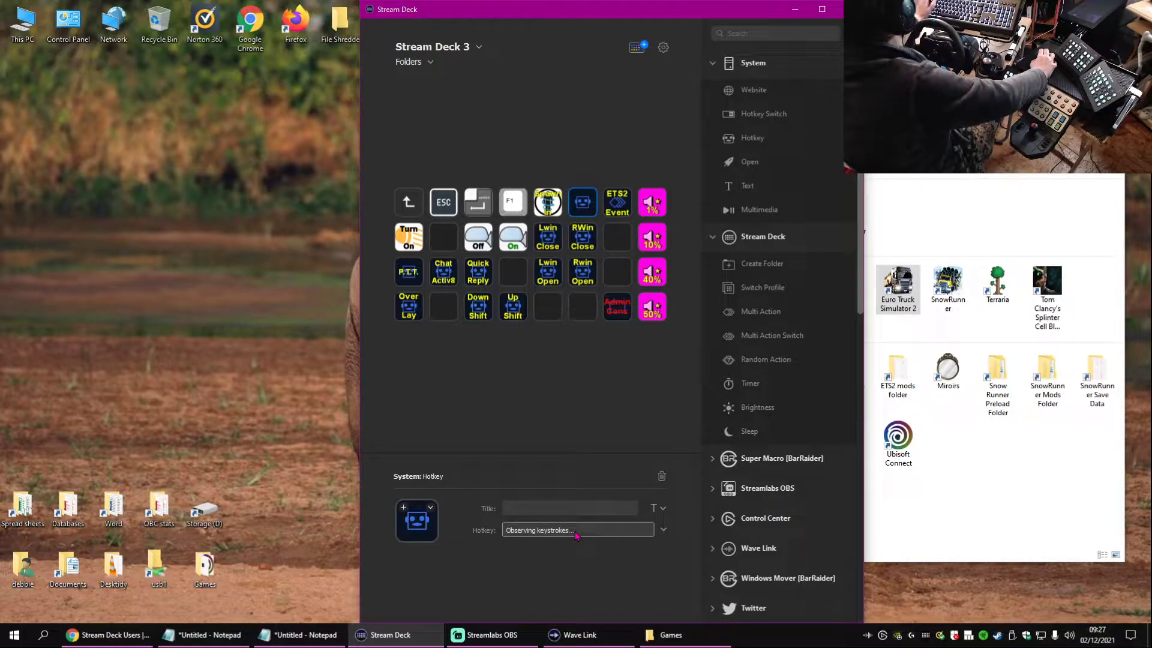
key("Escape")
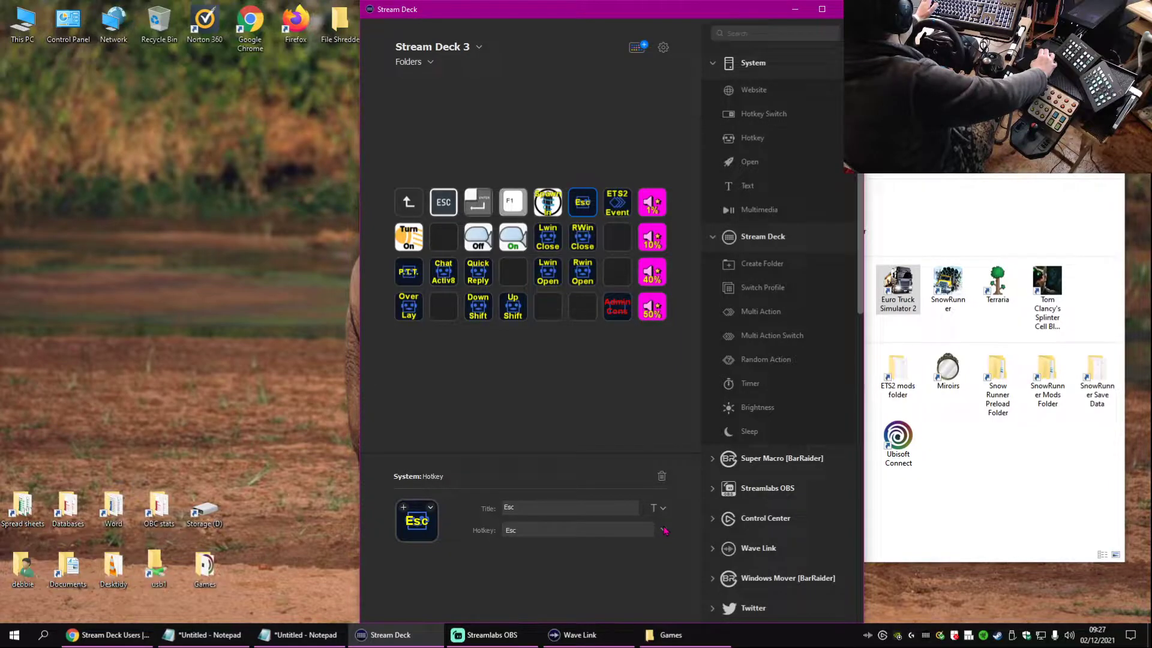
Examine the predefined keys available for the new hotkey, including the Numpad and F-Keys groups
left_click(665, 531)
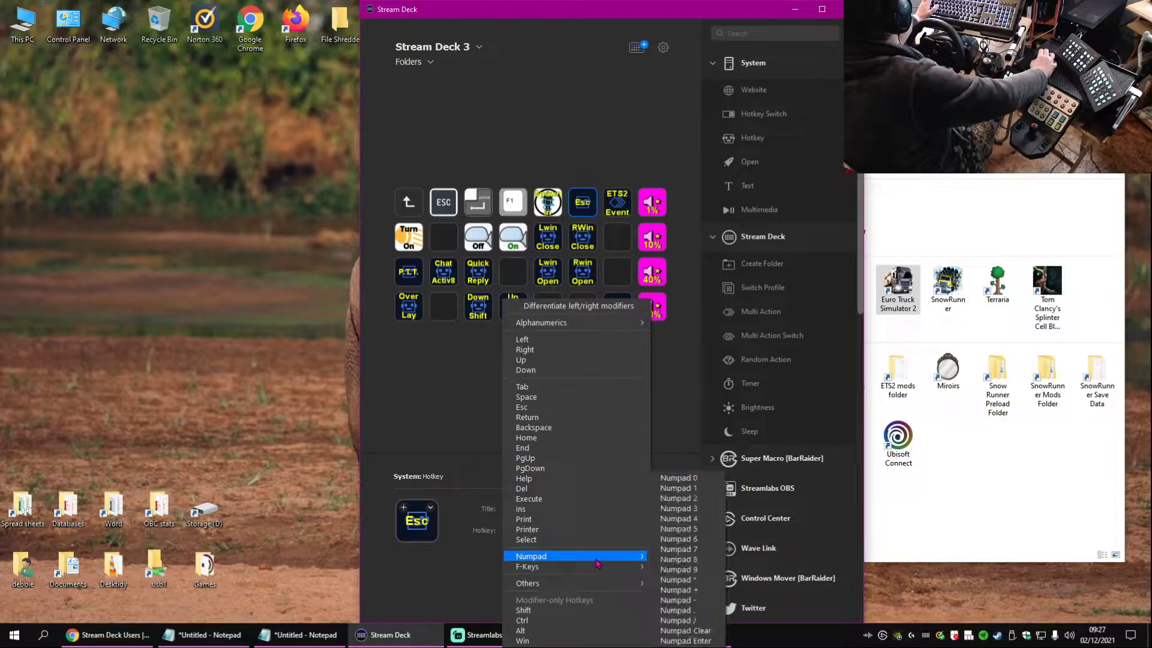
mouse_move(609, 567)
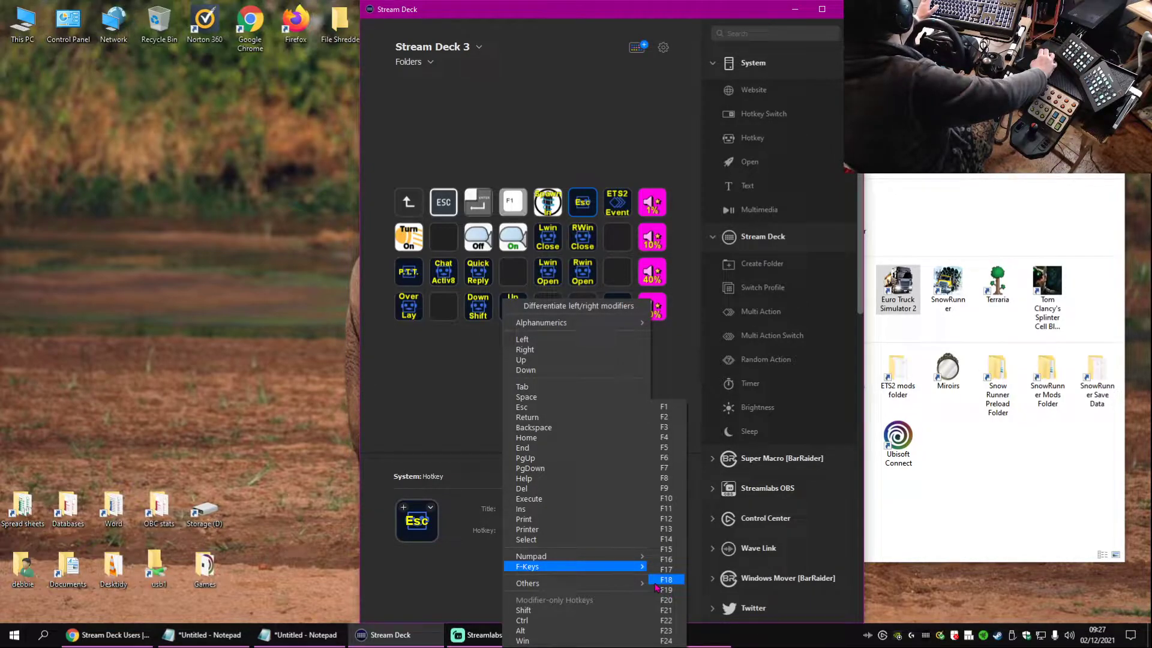
mouse_move(637, 590)
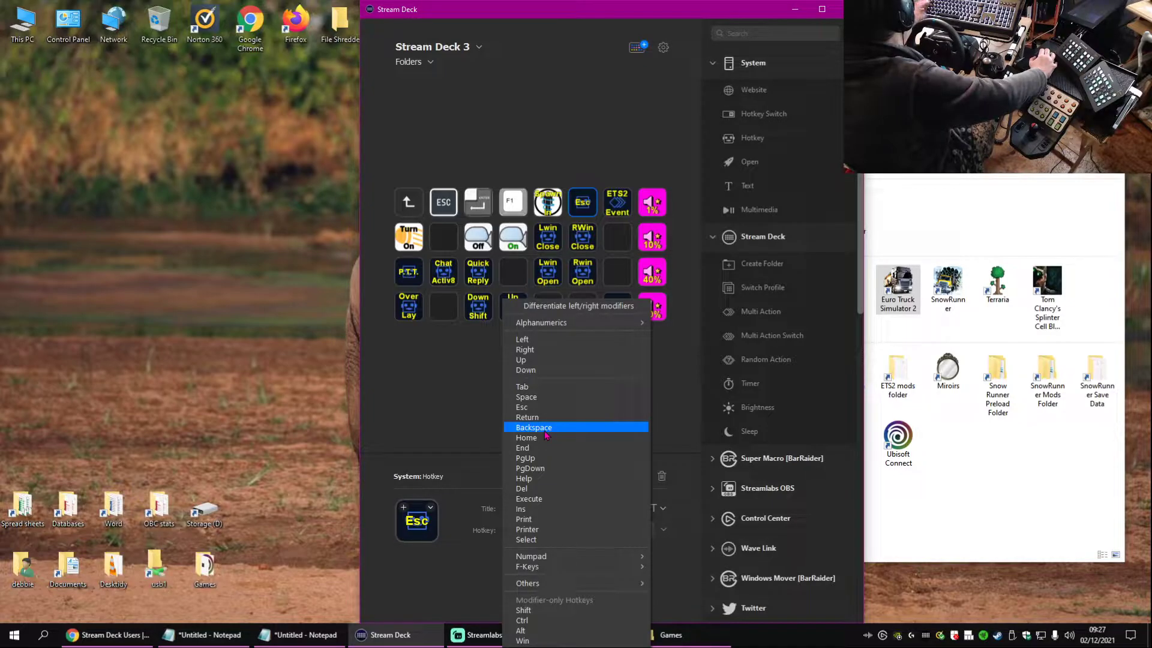
left_click(678, 401)
left_click(619, 215)
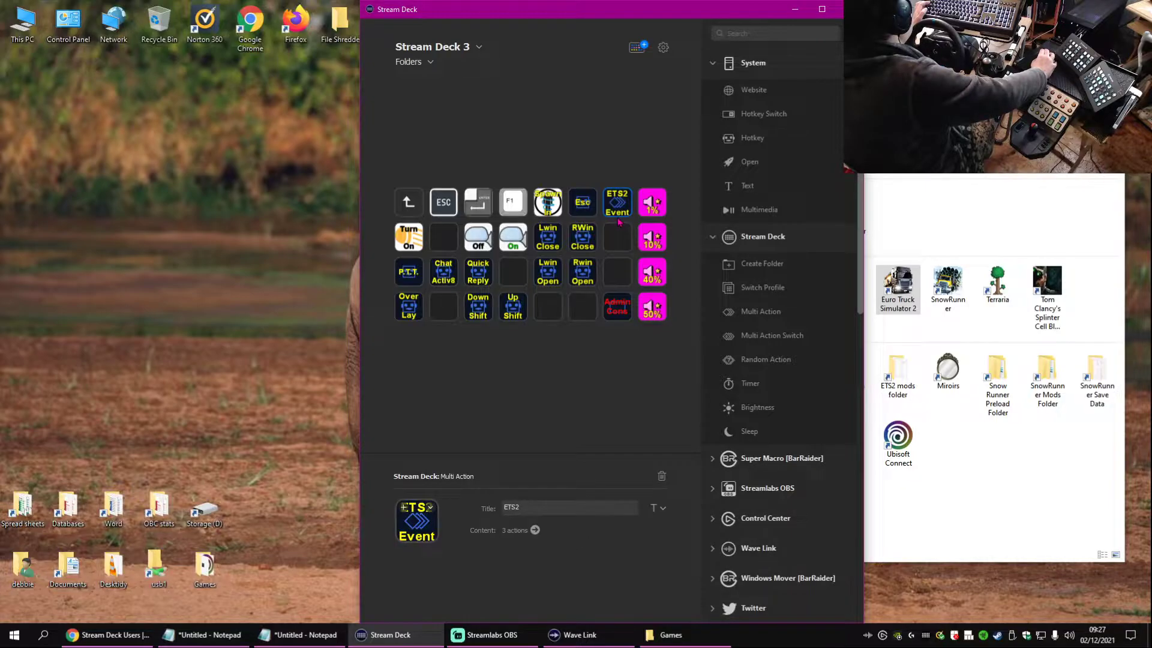
Assign Shift+A as the hotkey of the key titled Esc, and delete that key's action
left_click(593, 212)
left_click(565, 531)
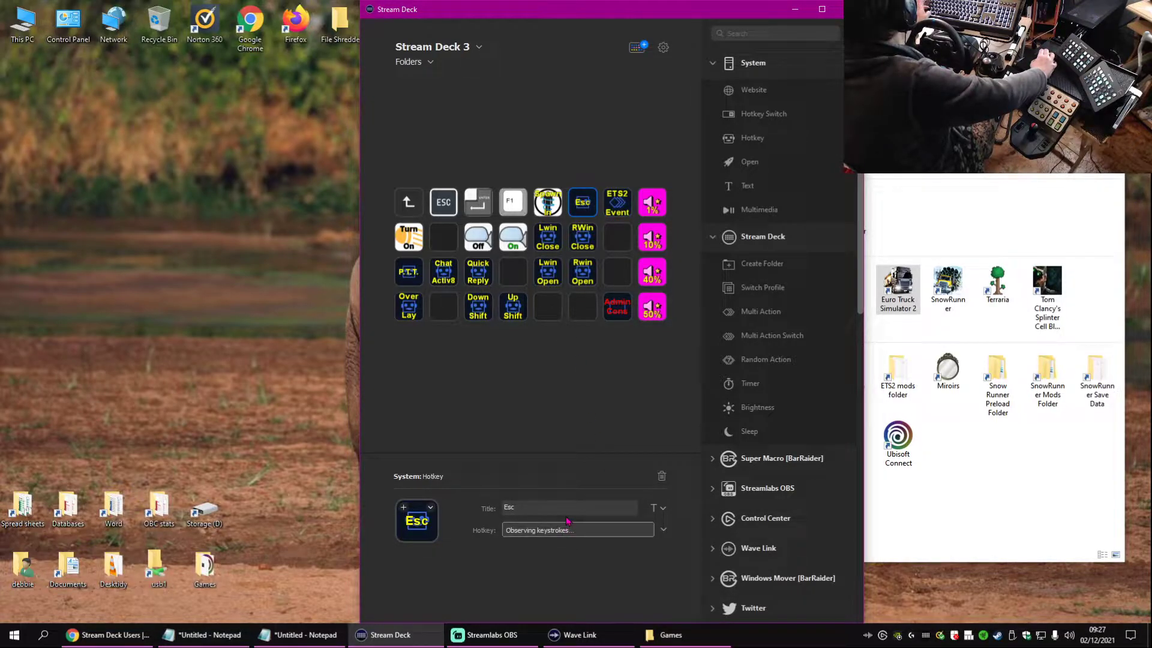
key("shift")
key("shift+a")
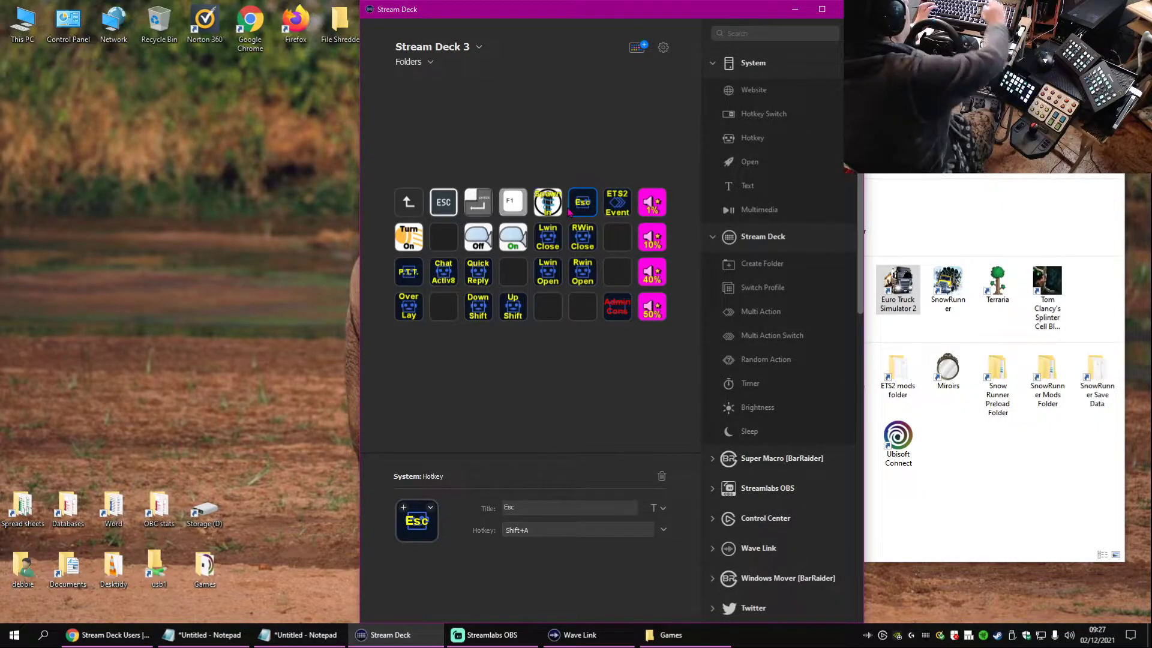
key("Delete")
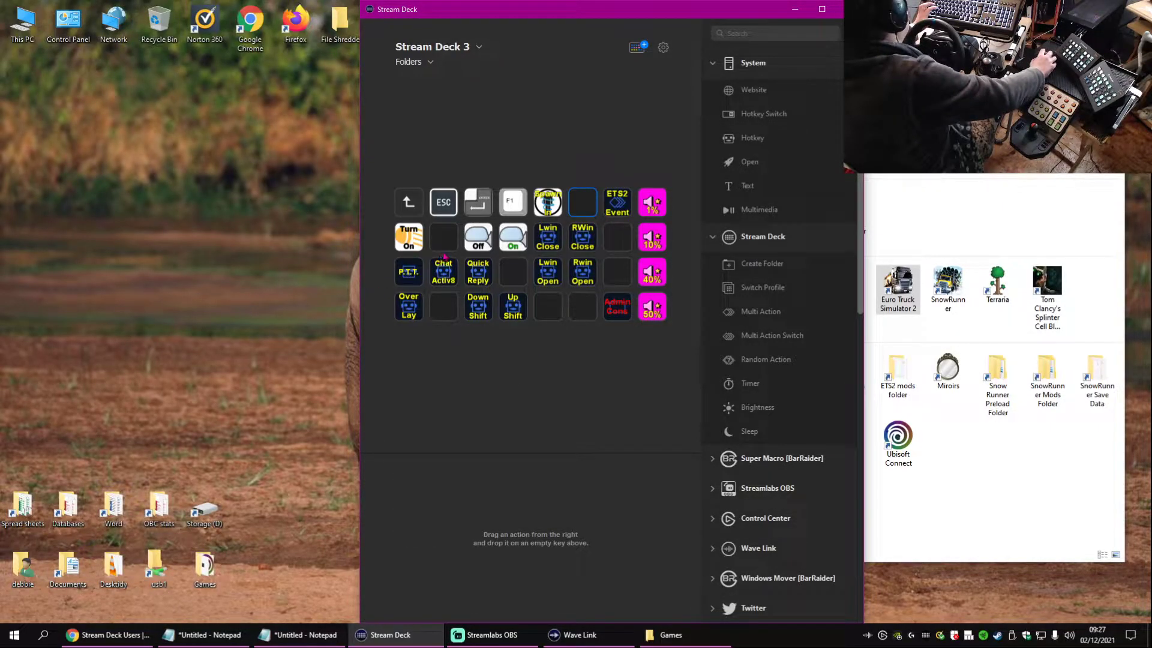
Compare the action types of the Turn On and mirror Off keys, viewing both states of the Turn key
left_click(411, 243)
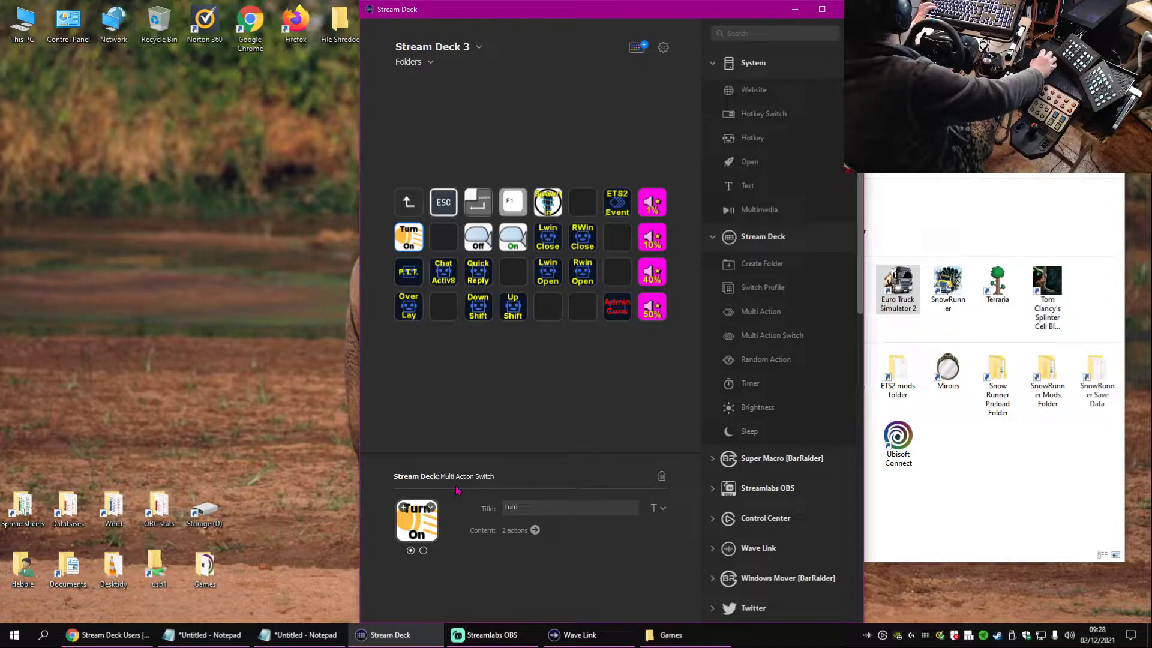
left_click(478, 246)
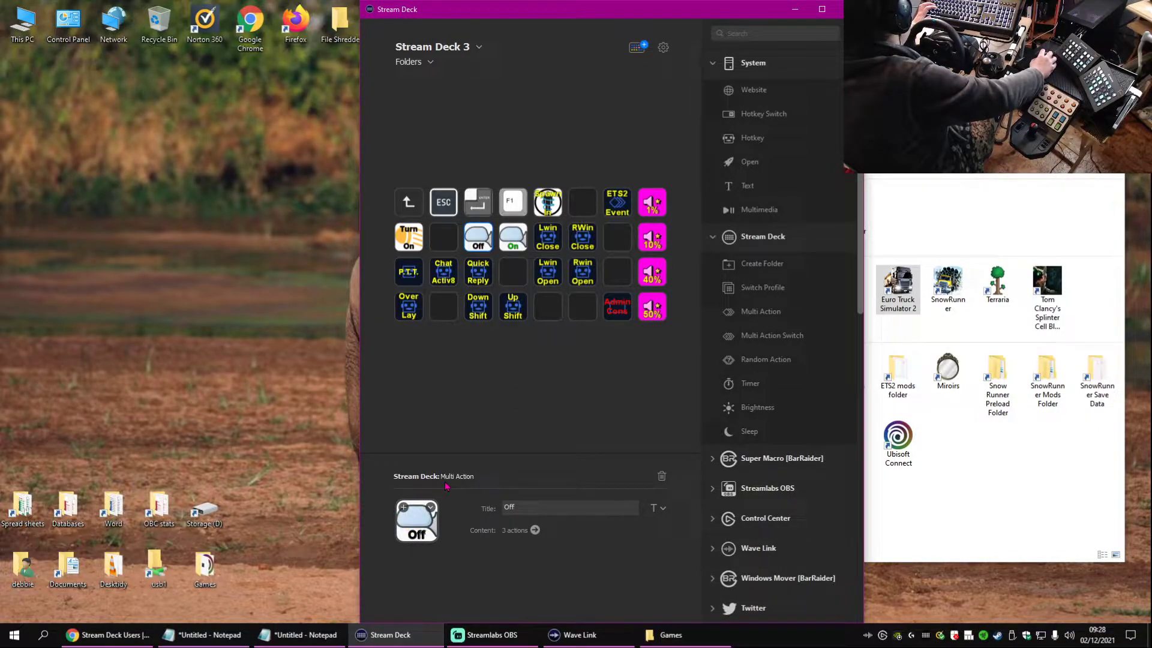
left_click(414, 243)
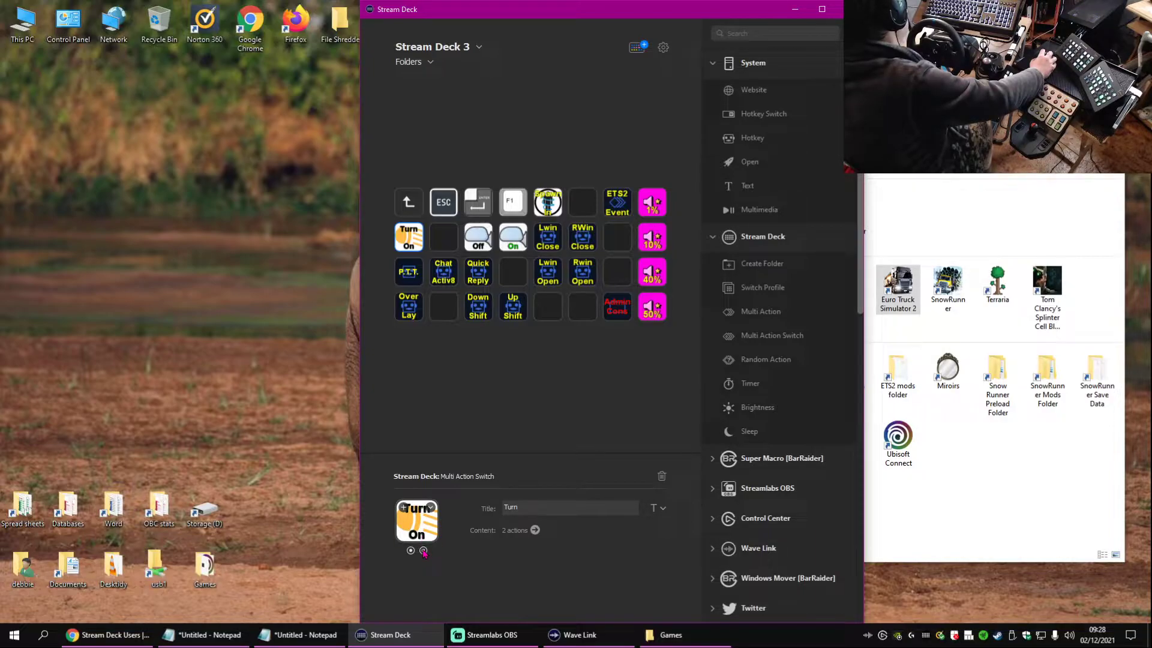
left_click(423, 551)
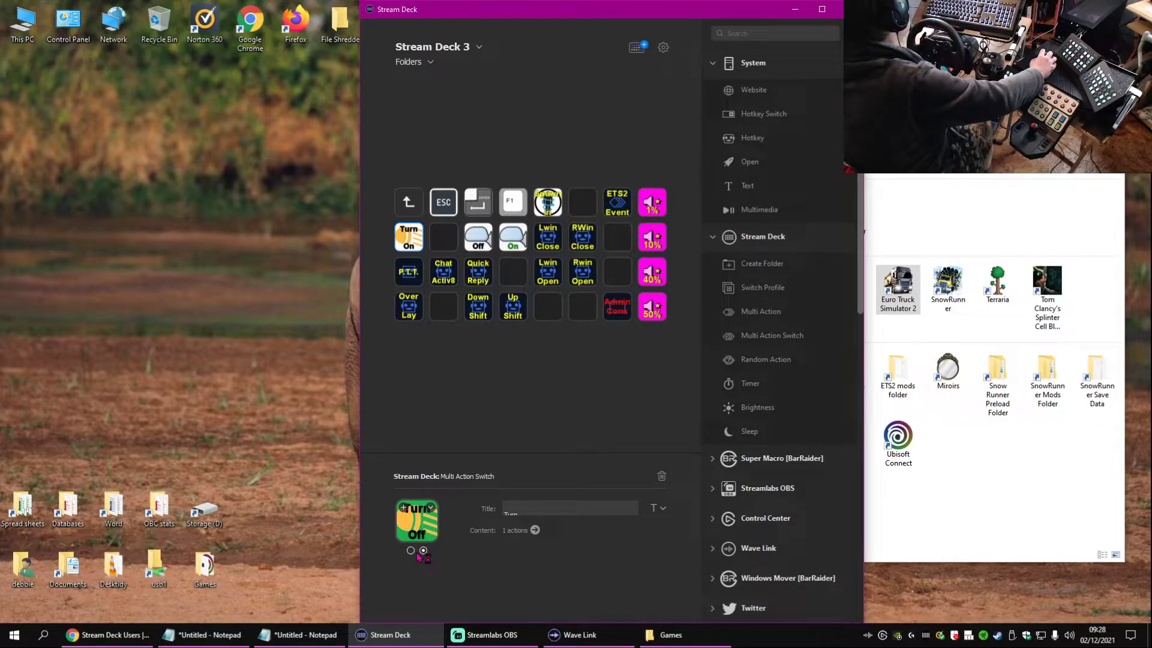
left_click(411, 551)
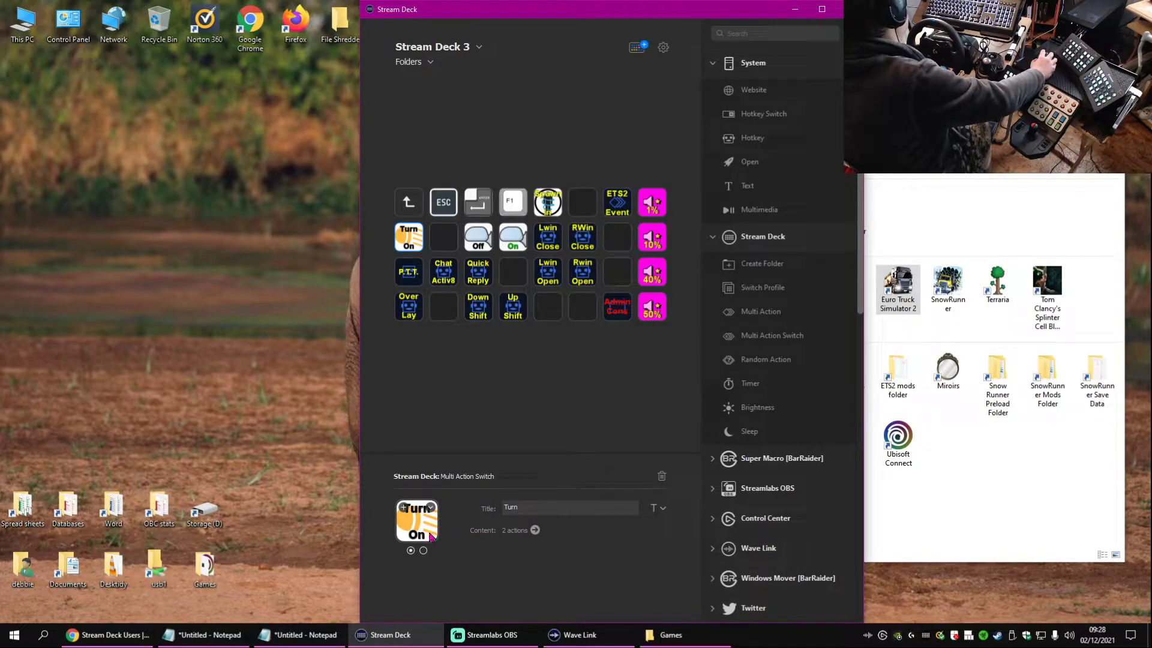
Examine the action lists for the Turn On and Turn Off states of the Multi Action Switch
left_click(536, 531)
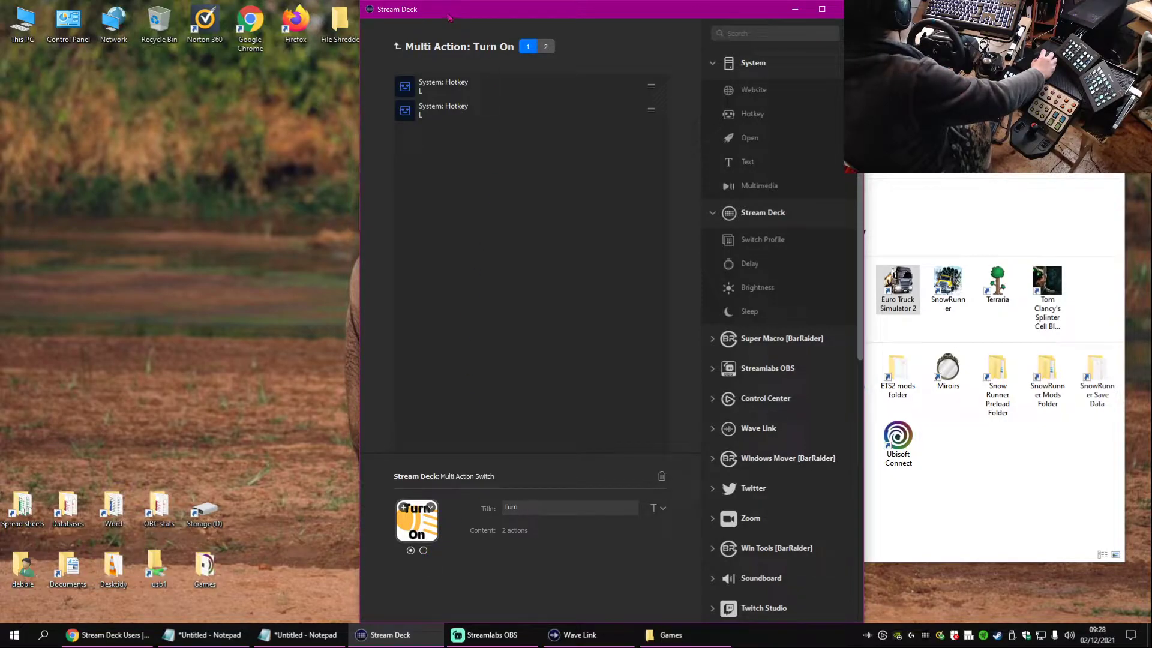
left_click(398, 47)
left_click(405, 247)
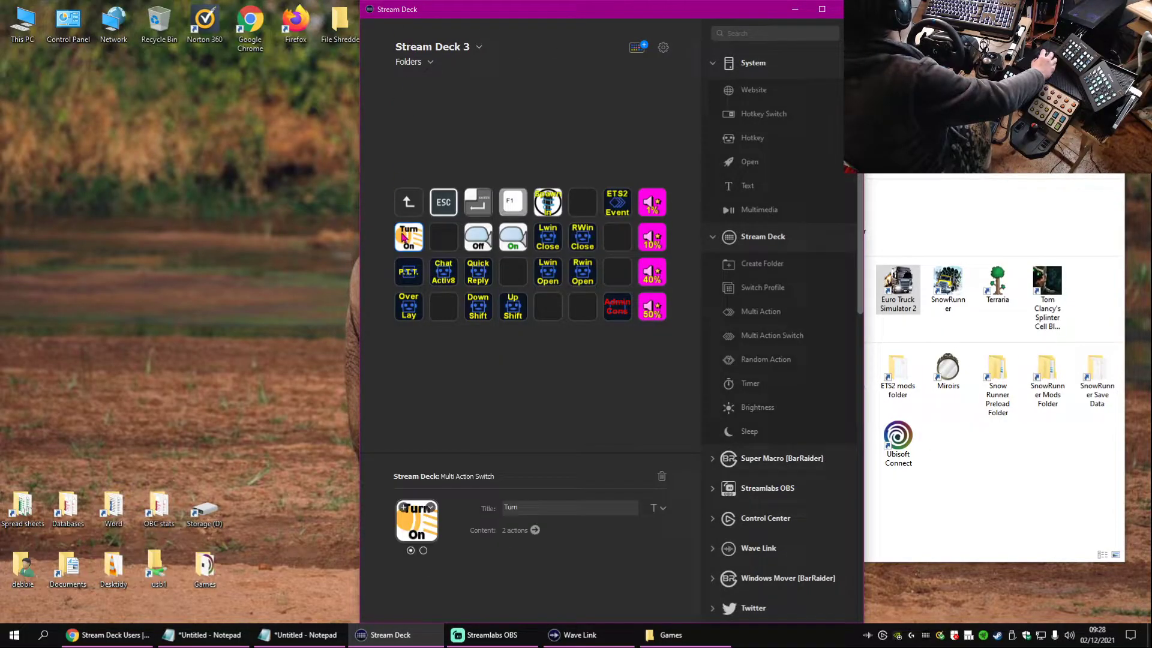
left_click(423, 550)
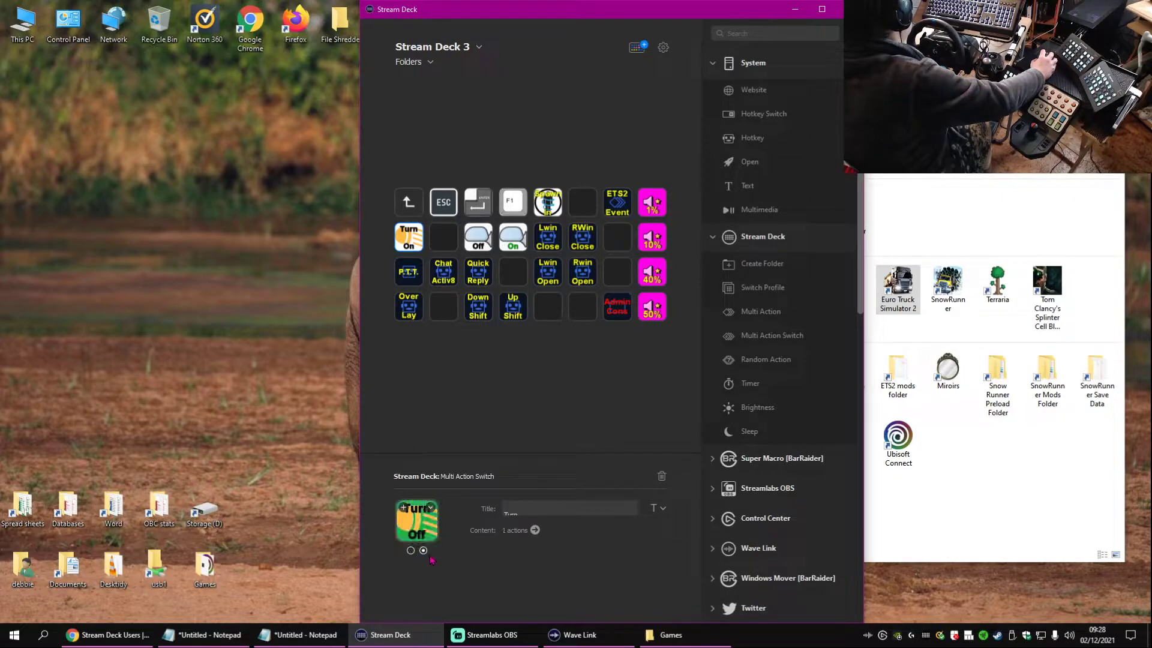
left_click(536, 531)
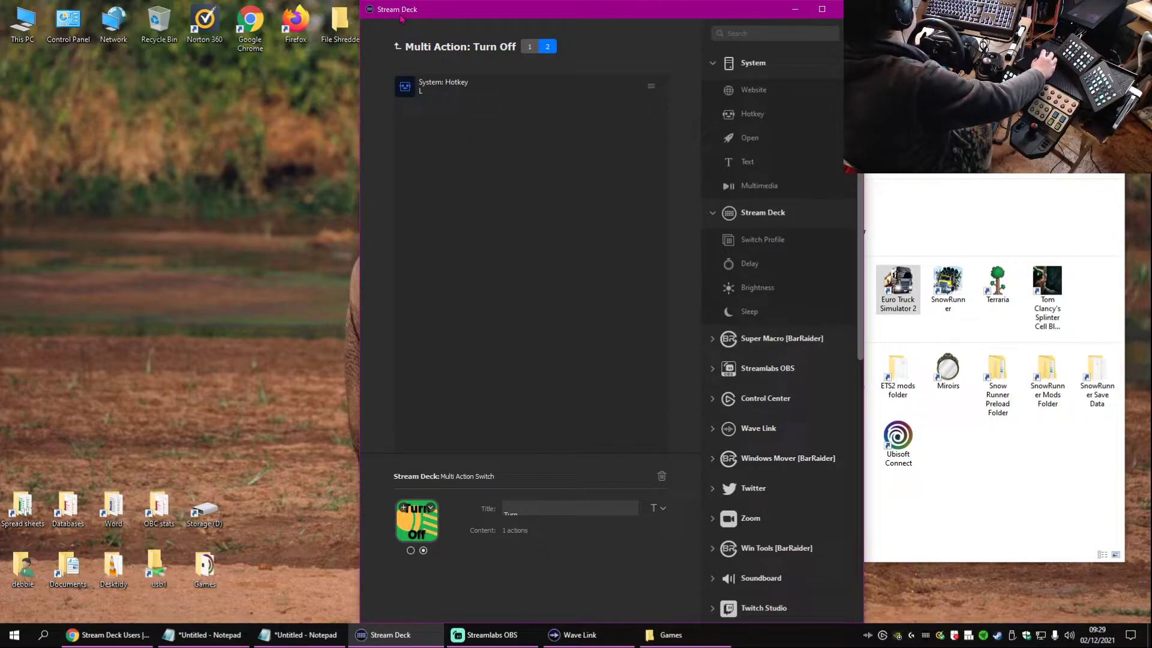
left_click(397, 46)
Examine the action list of the mirror Off key's Multi Action and return to the key layout
left_click(484, 239)
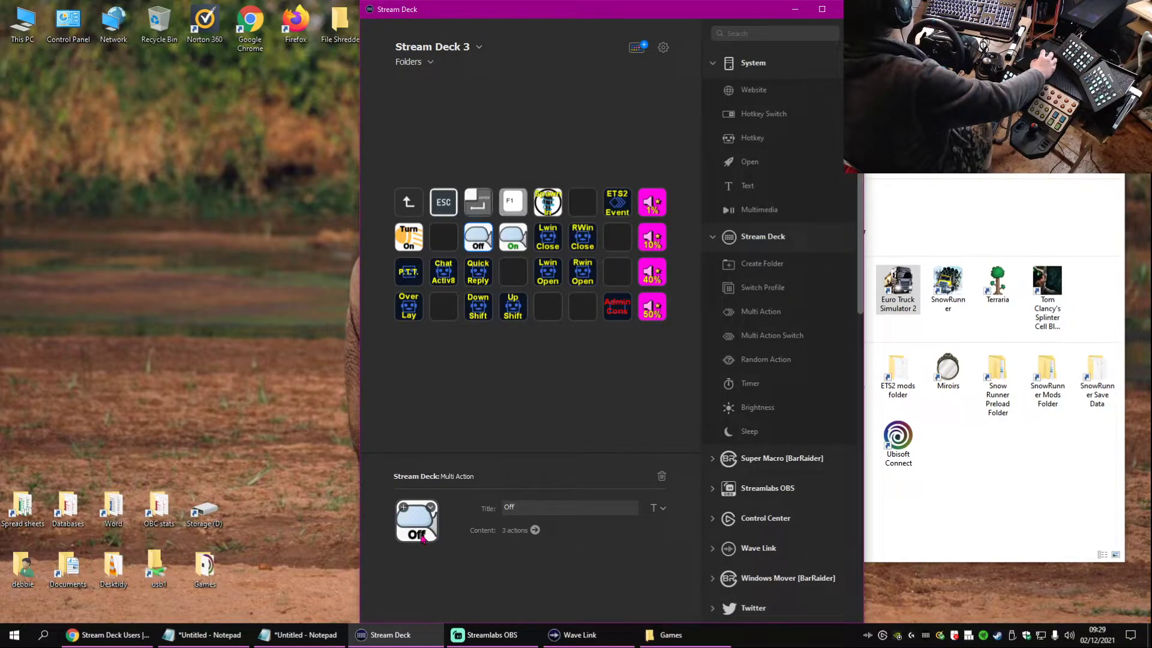
left_click(536, 531)
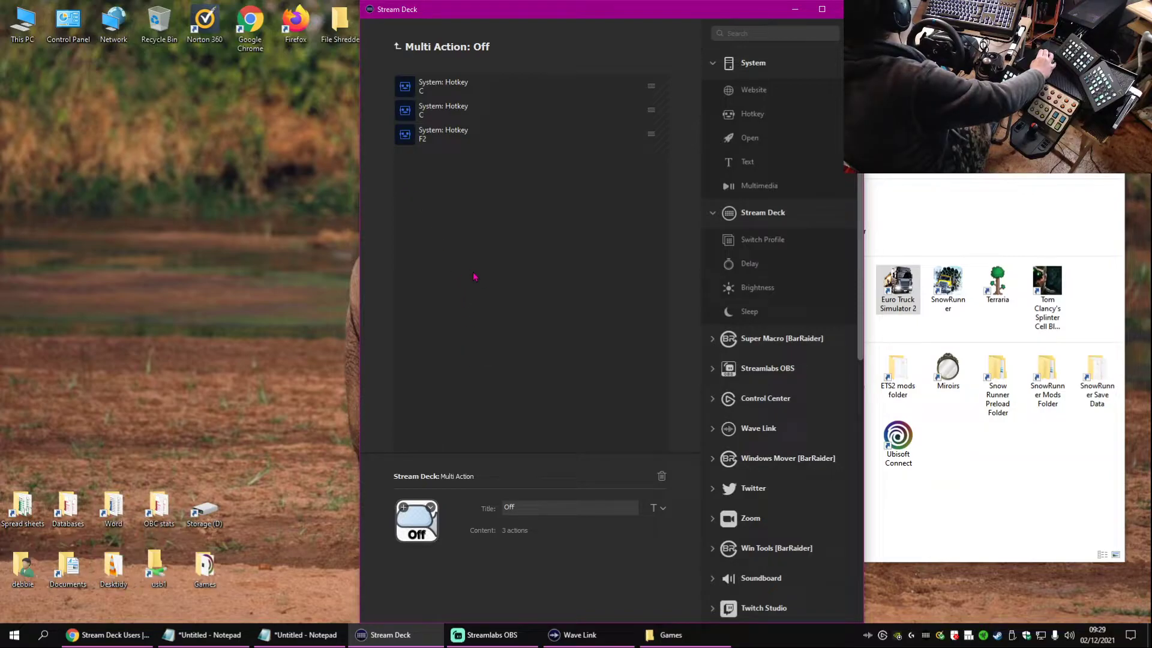
left_click(663, 510)
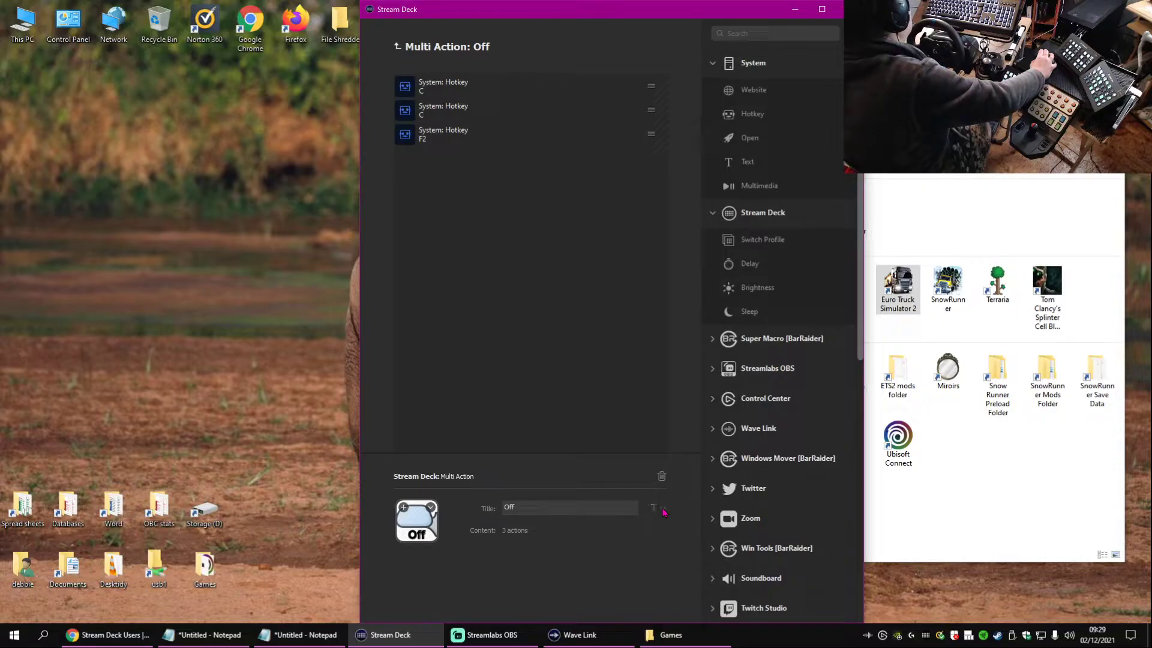
left_click(398, 47)
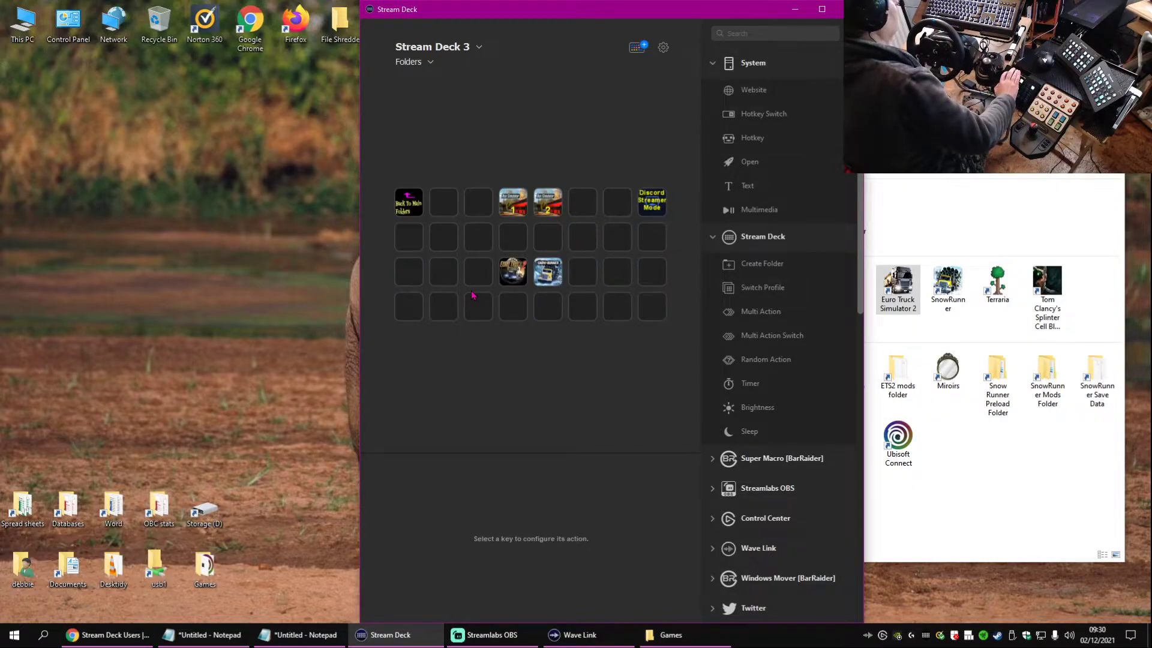
Add a new profile for Stream Deck 3 in the preferences, and delete that profile again
left_click(663, 47)
left_click(505, 213)
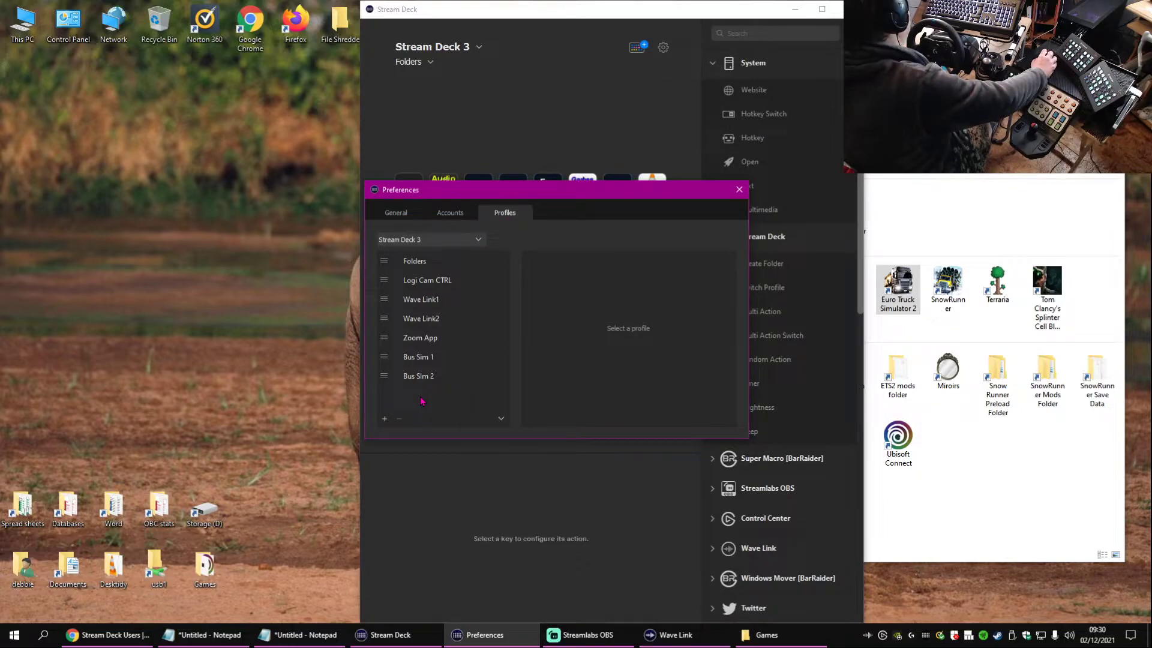
left_click(385, 419)
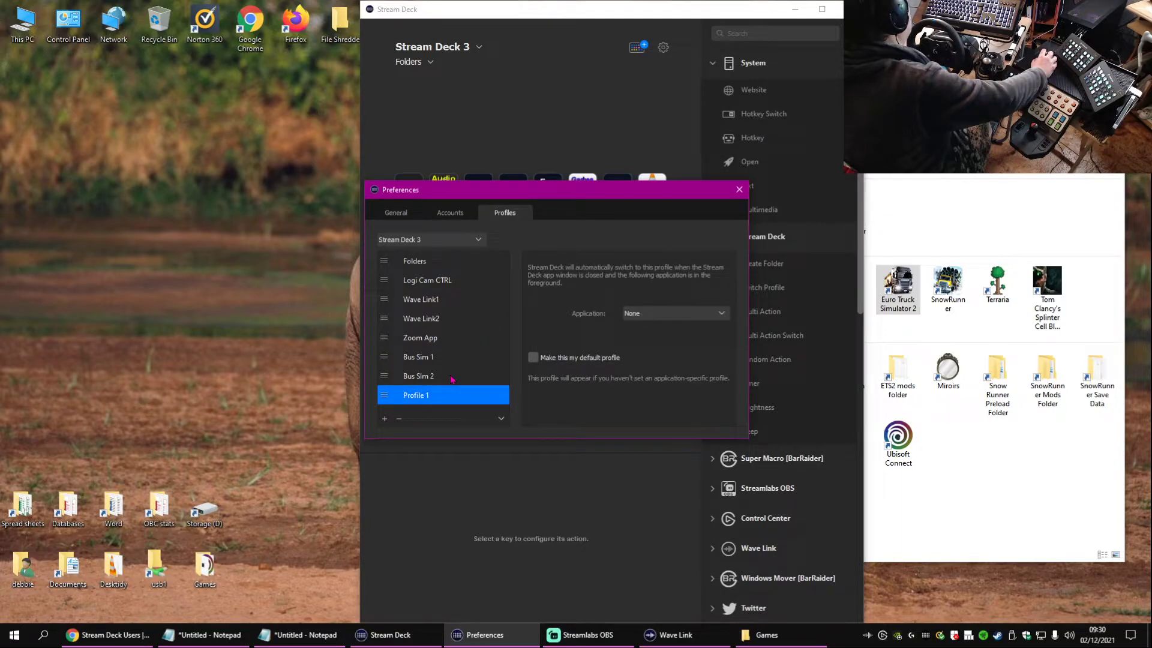
right_click(427, 397)
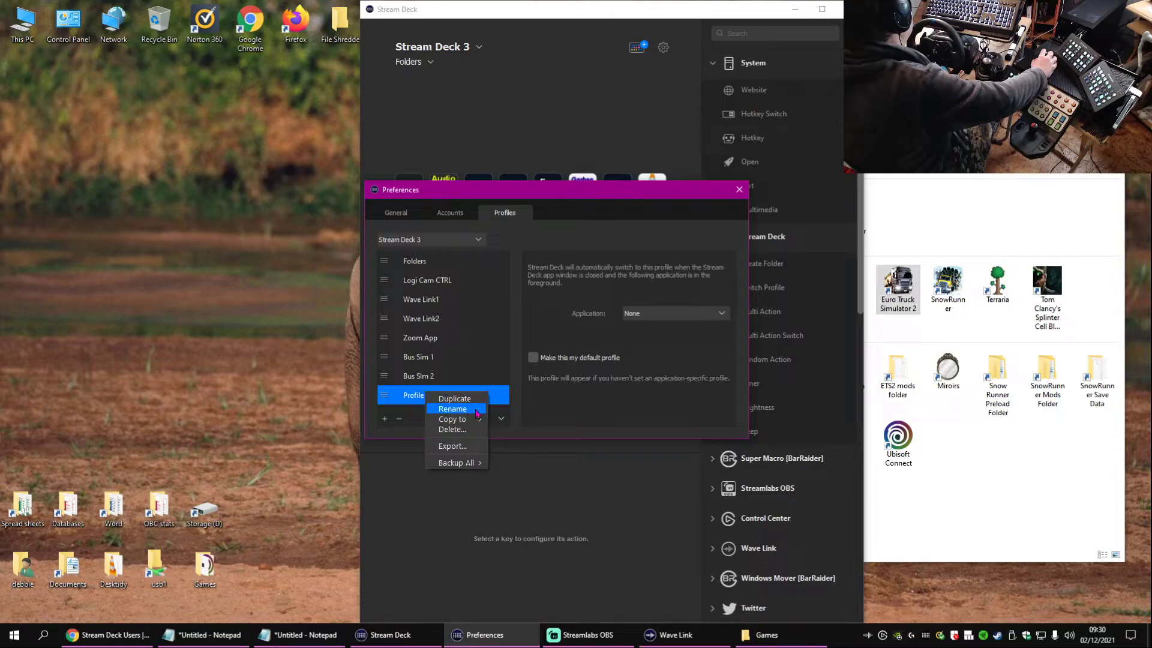
left_click(453, 430)
left_click(592, 345)
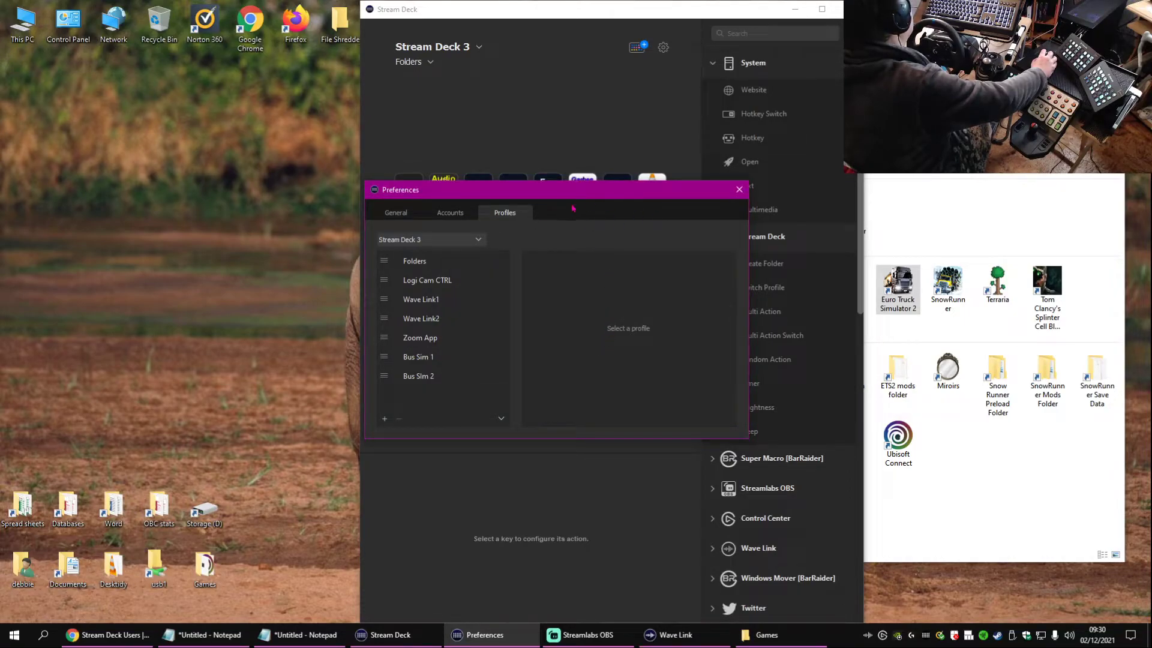
left_click(740, 190)
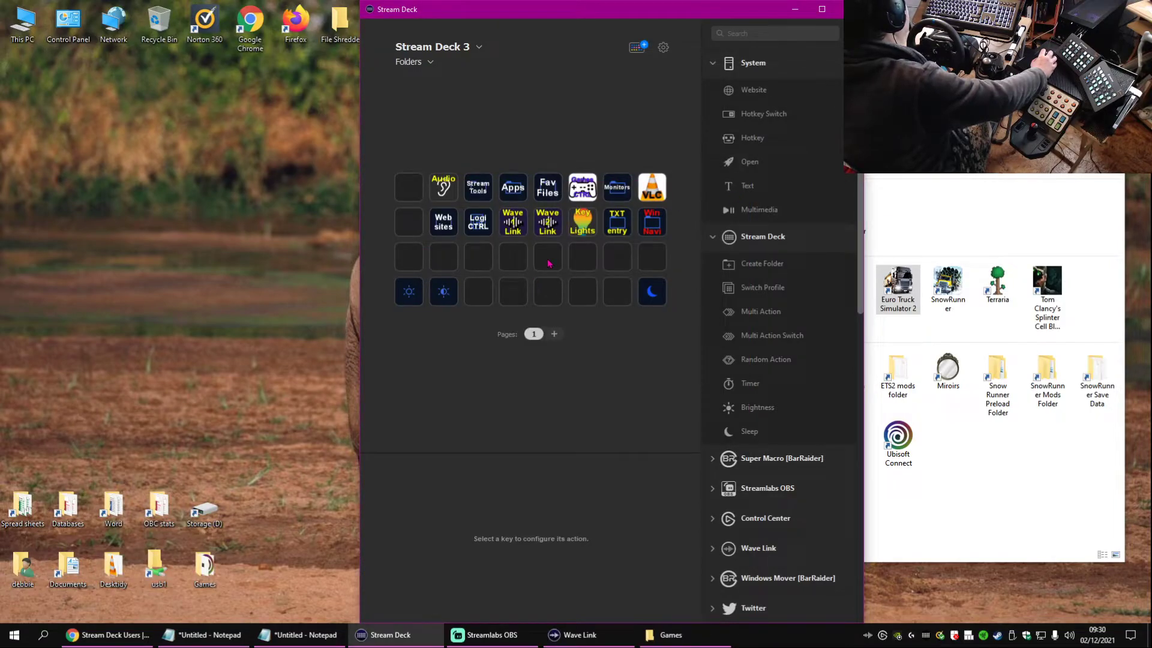
View the Wave Link1 profile's keys and examine the actions offered by the Super Macro [BarRaider] plugin
left_click(523, 227)
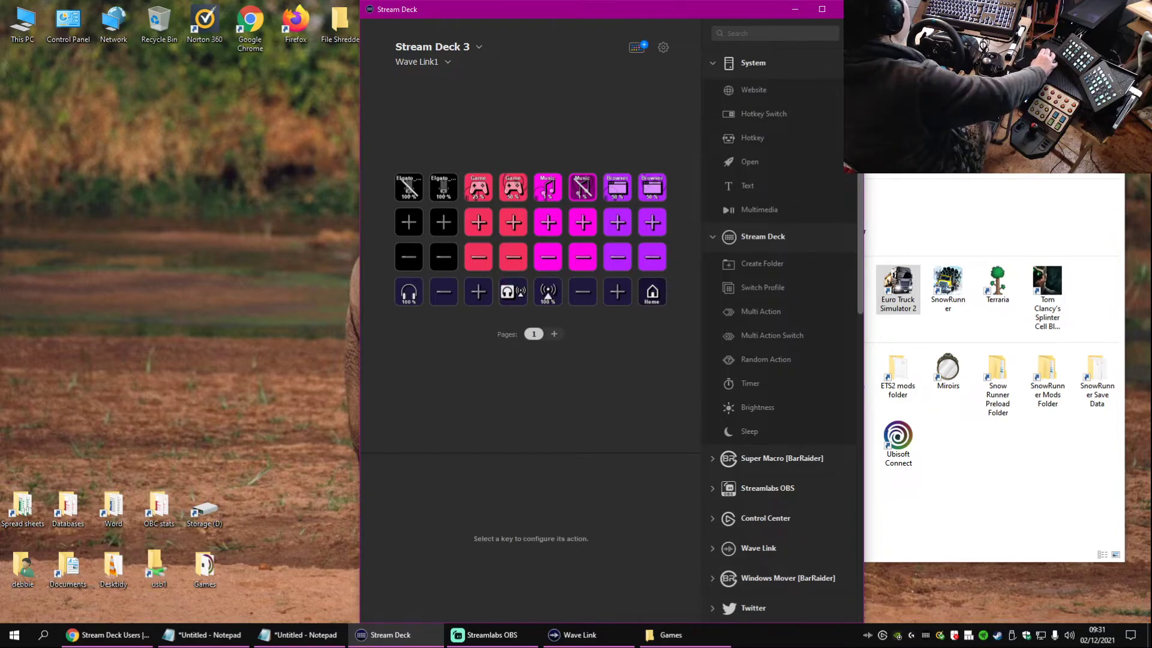
key("super+Down")
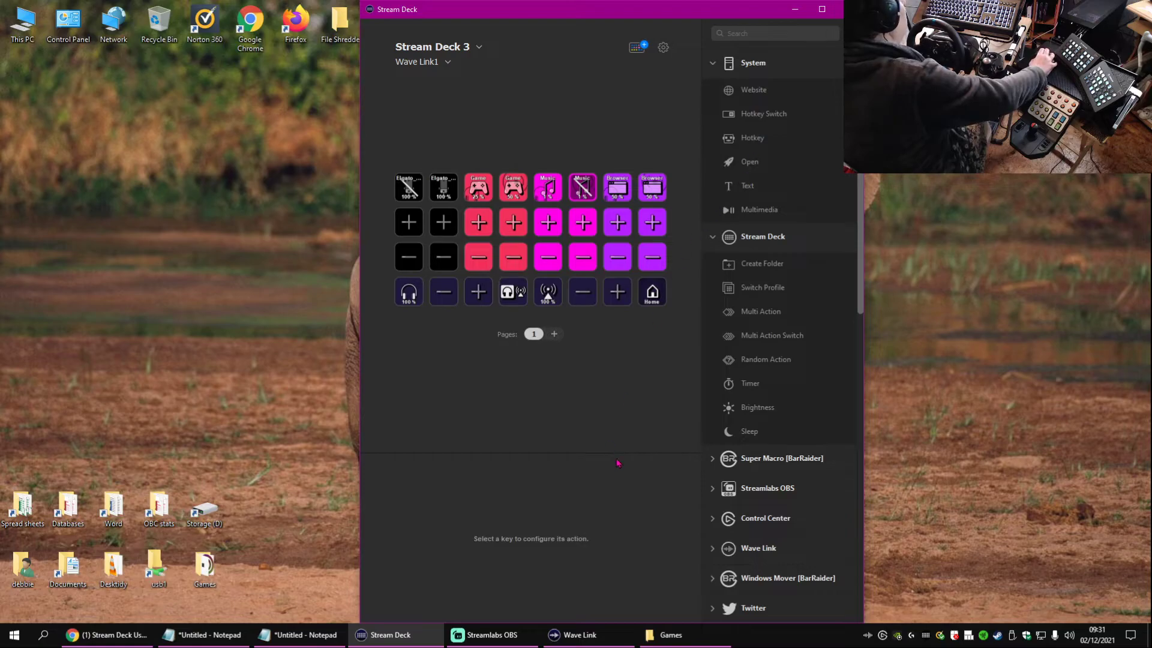
left_click(714, 462)
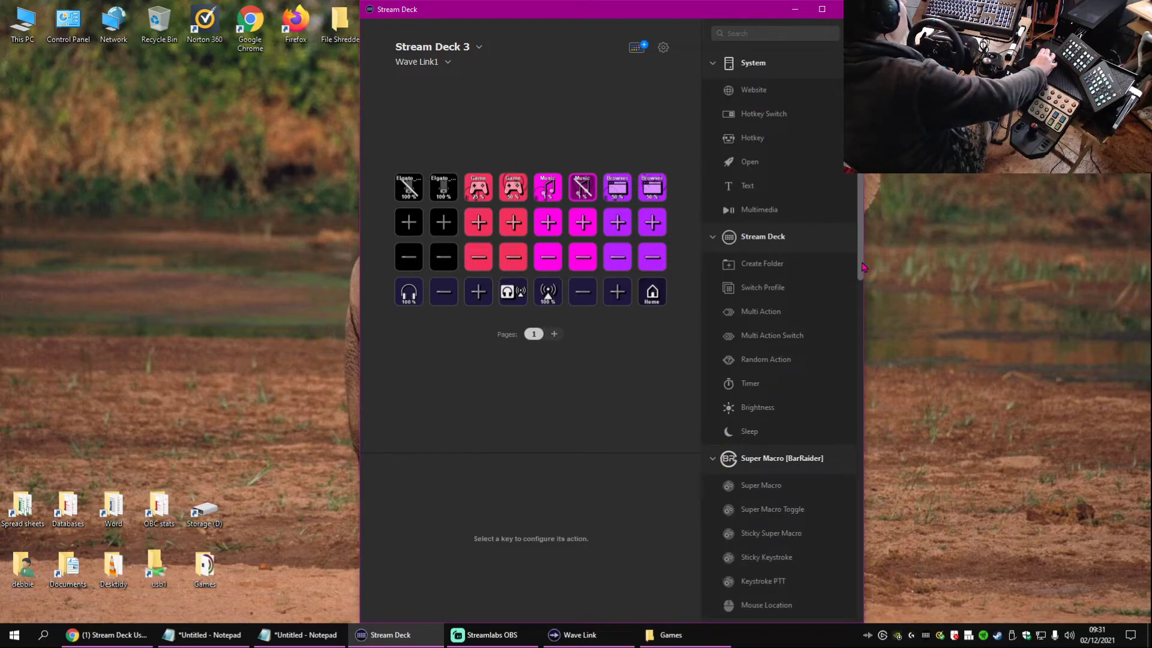
left_click_drag(863, 267, 864, 300)
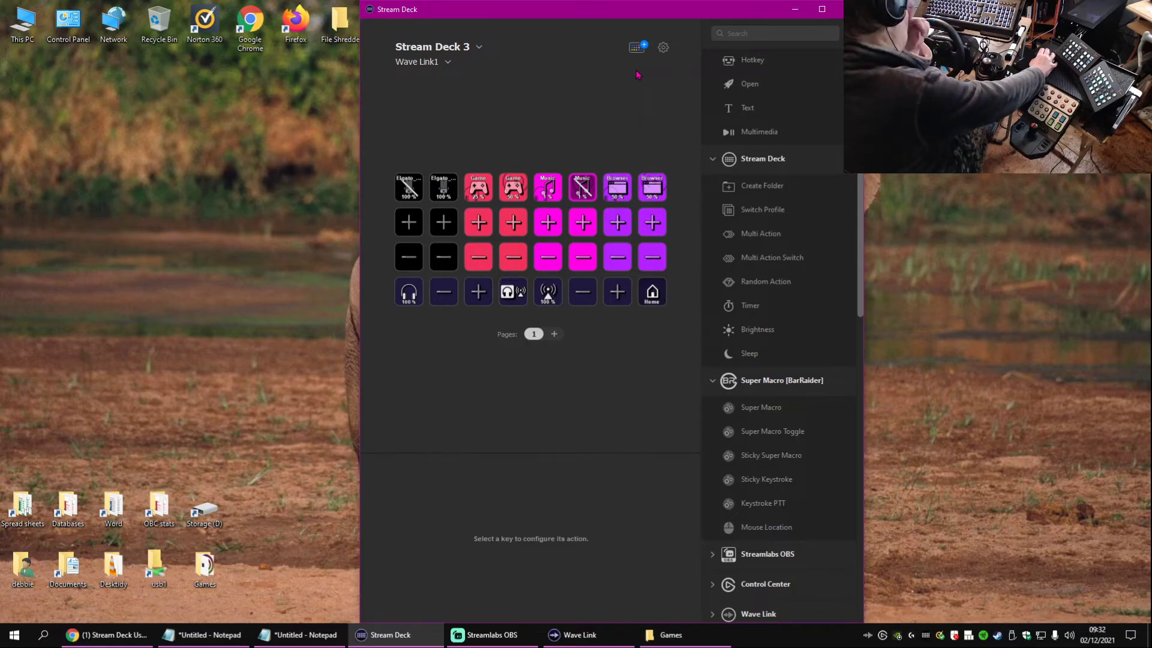
Look through the store's Discover and Plugins pages, and close the store and the Stream Deck window
left_click(637, 47)
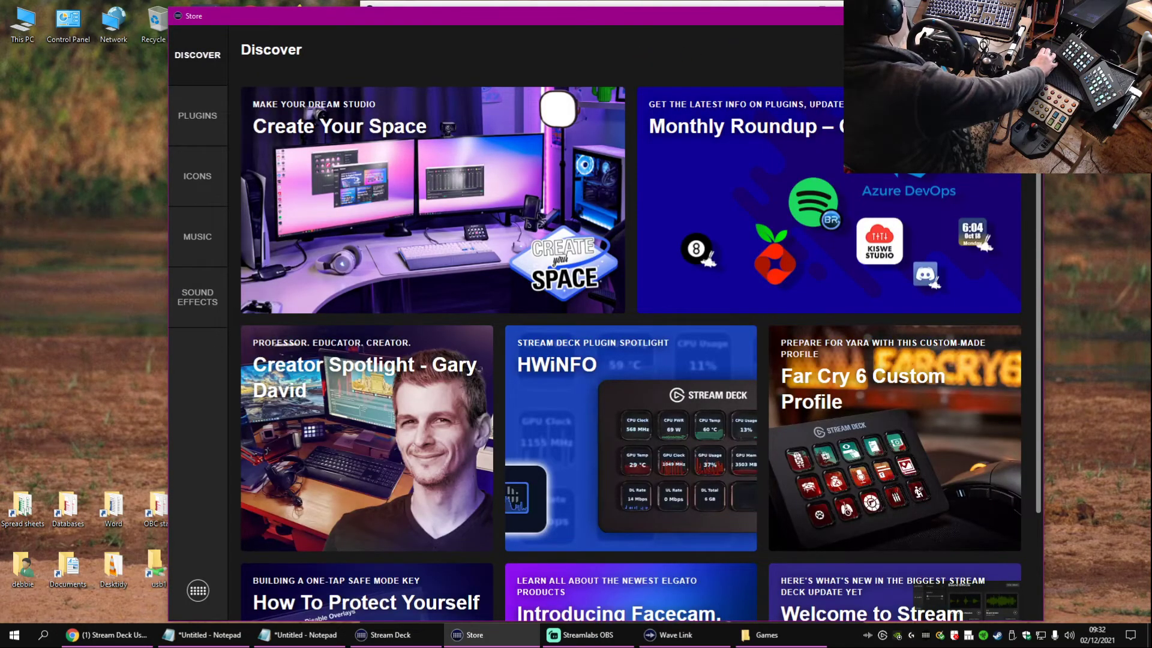
key("alt+F4")
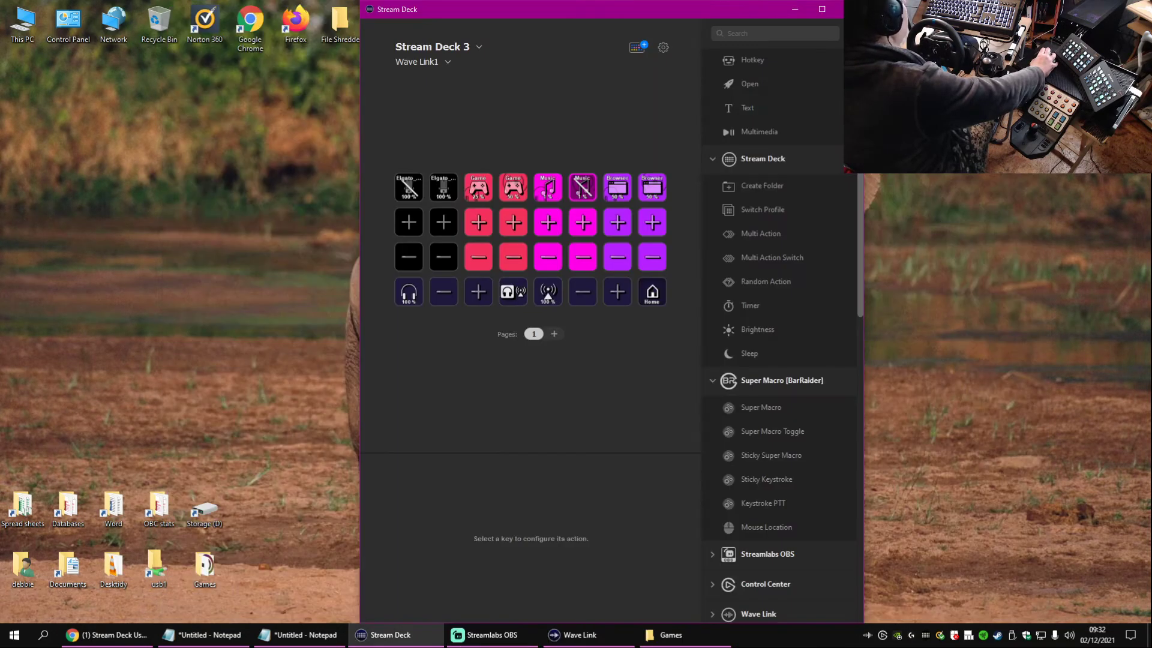
left_click(638, 48)
left_click(197, 116)
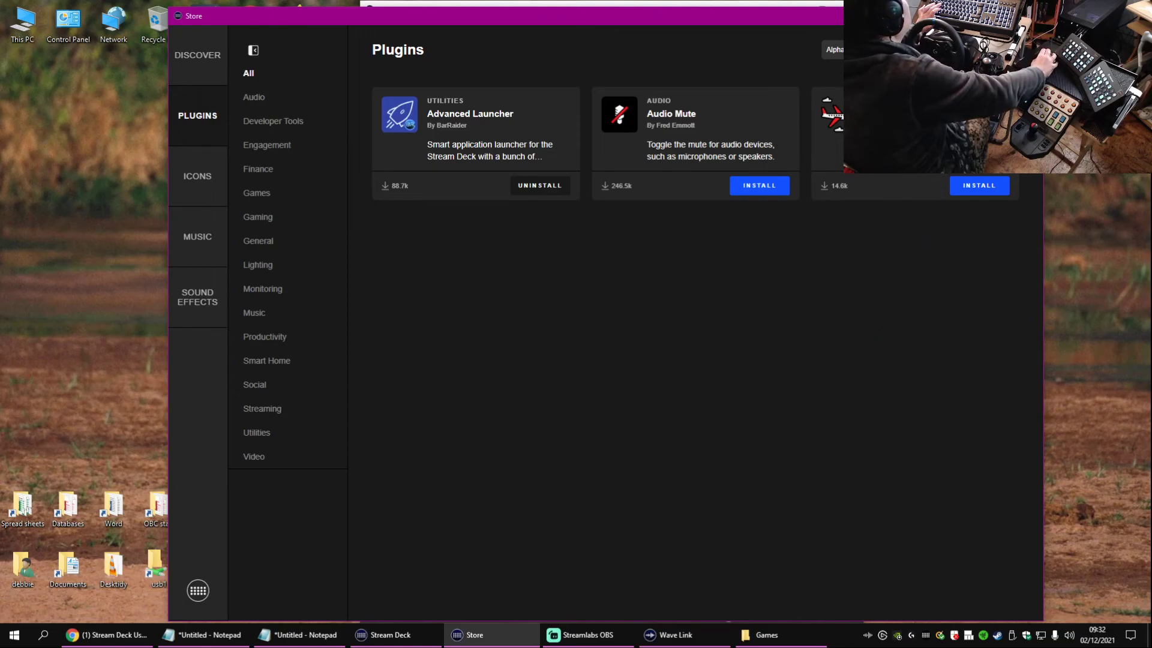
left_click(1030, 15)
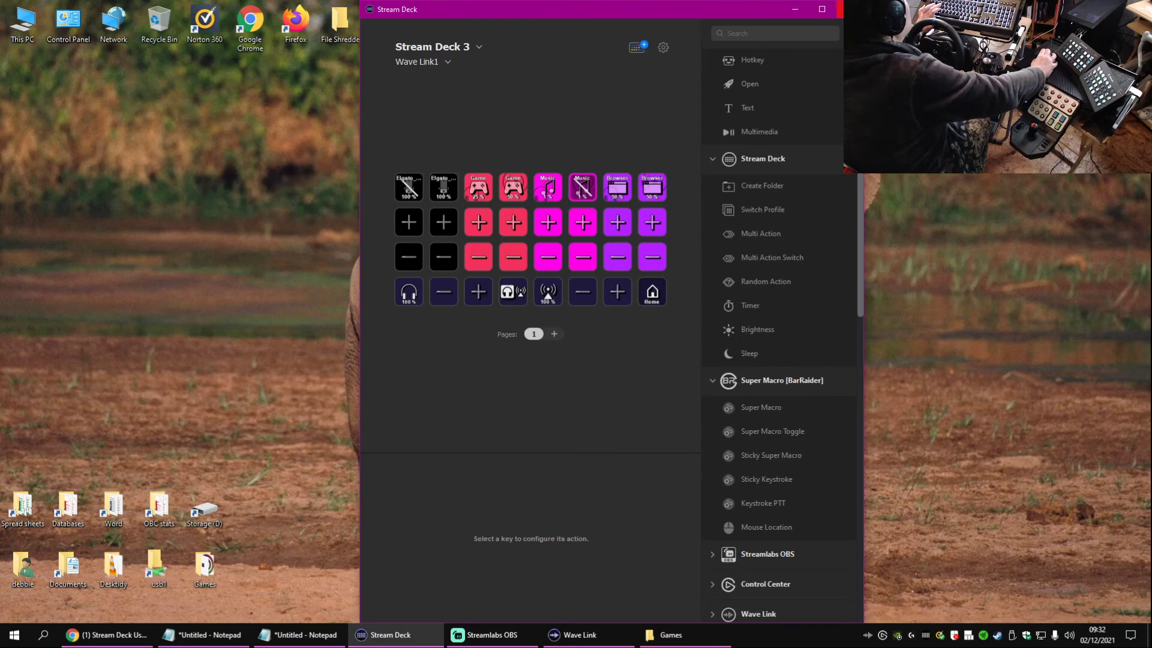
key("alt+F4")
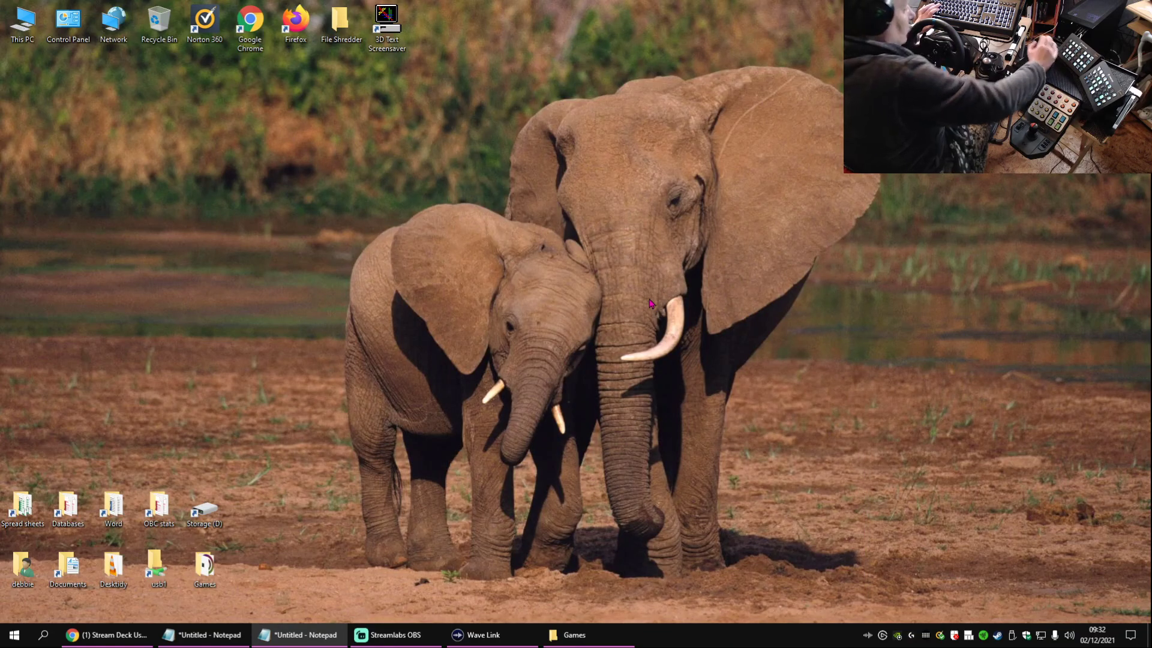